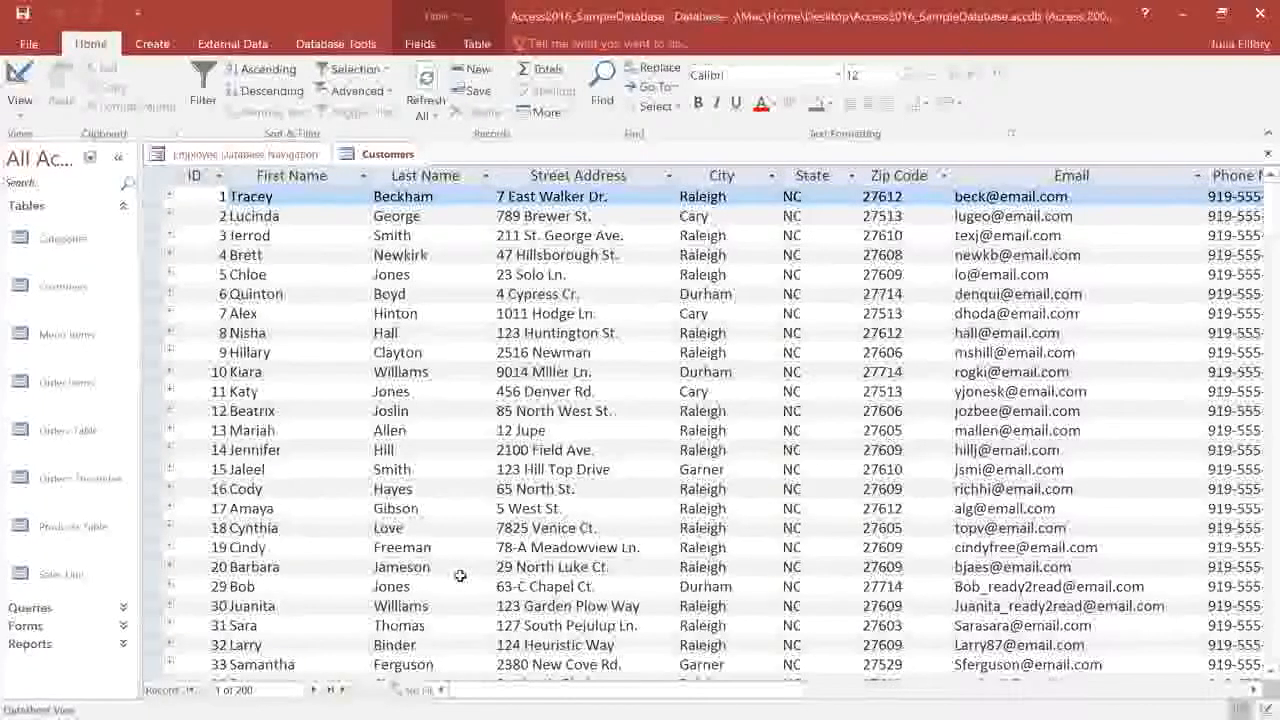
Add a Yes/No field named "Add to Mailing List?" after Other Notes and widen its column to fit the full name
left_click_drag(529, 692, 754, 695)
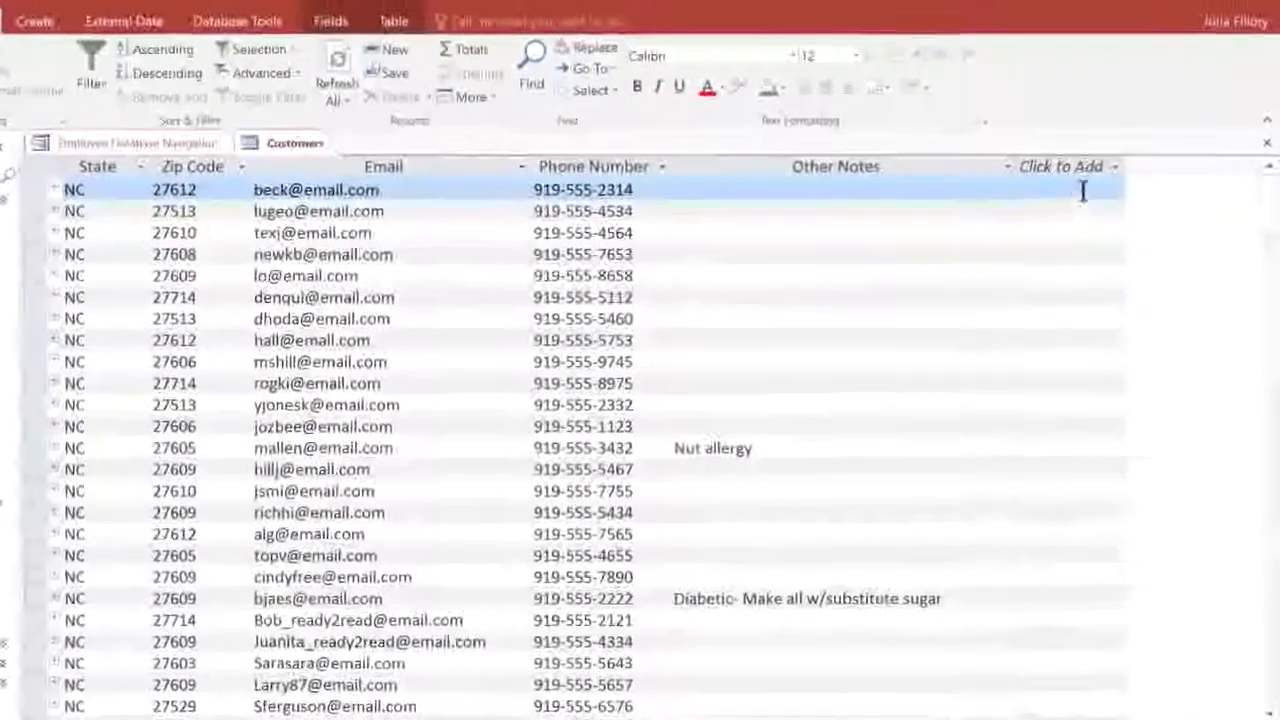
left_click(1085, 168)
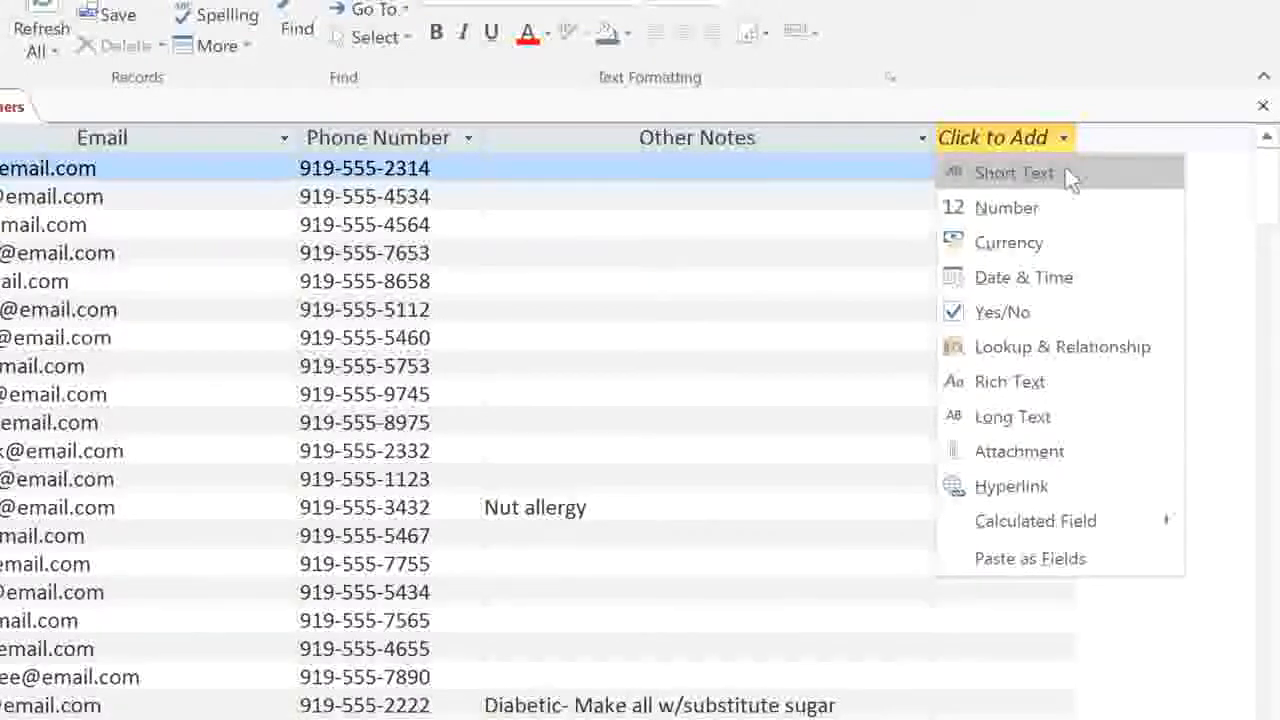
left_click(1079, 306)
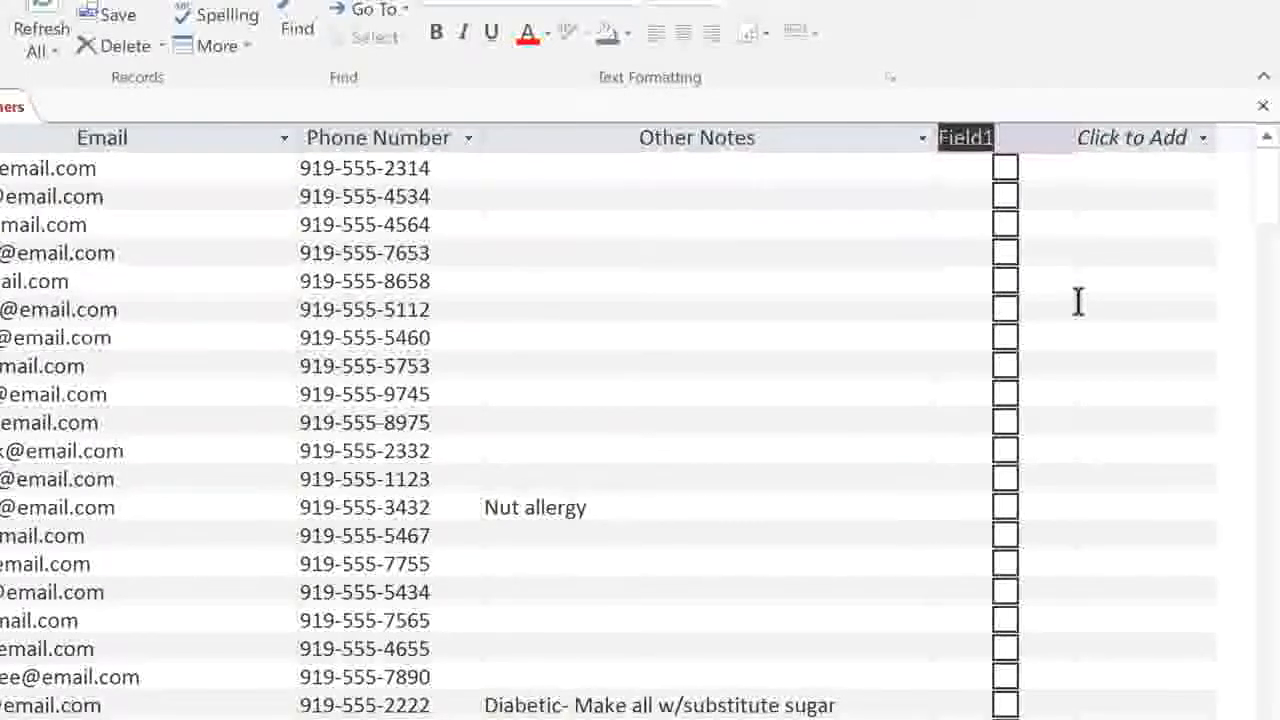
type("Add to Mai")
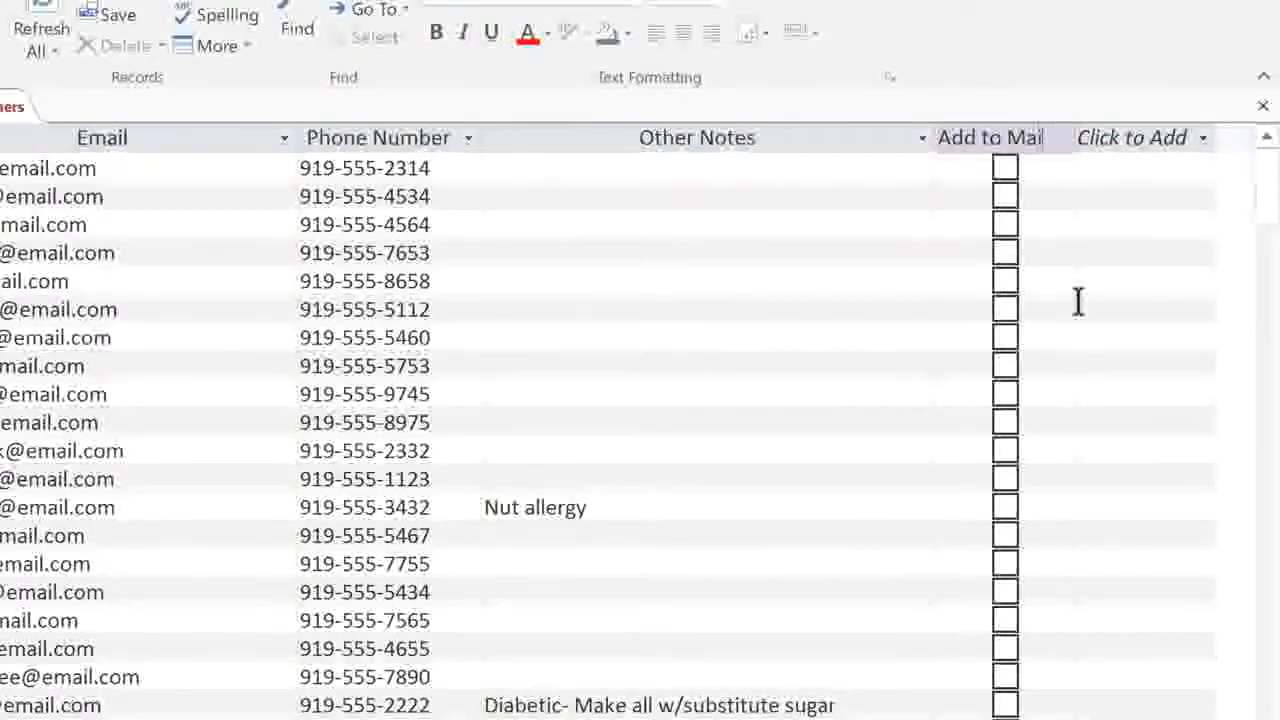
type("ling List?")
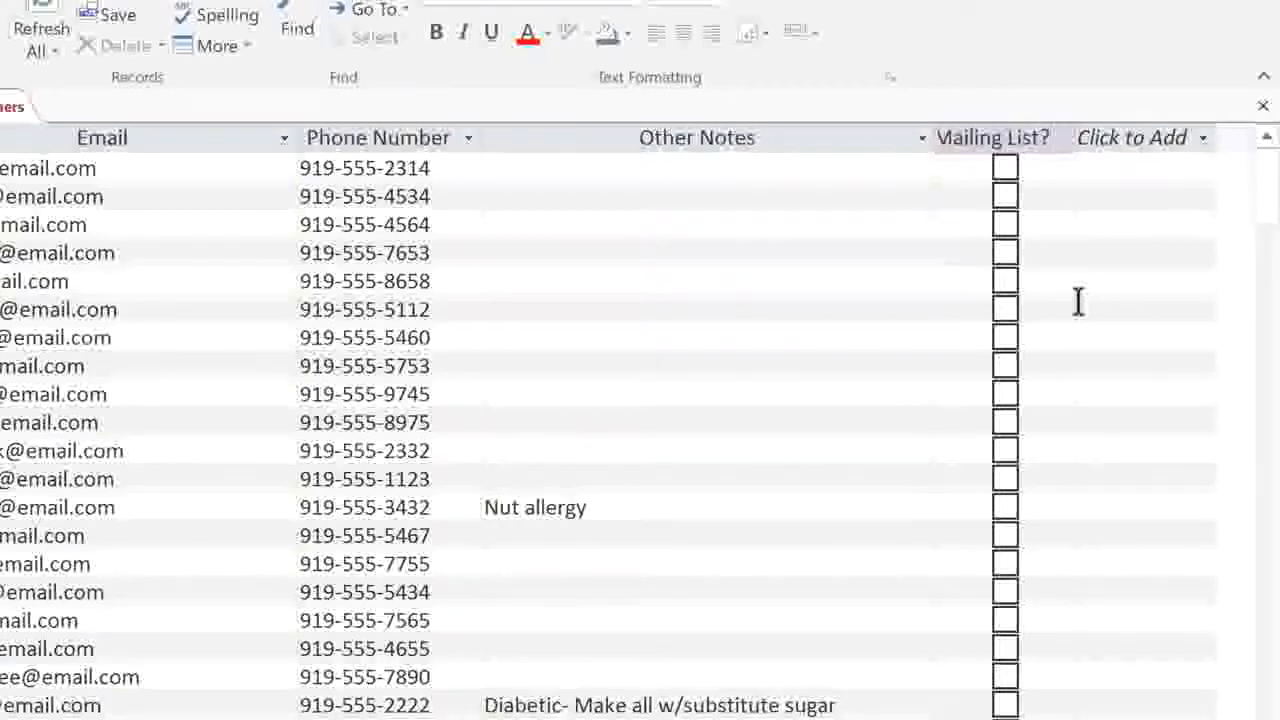
key("Return")
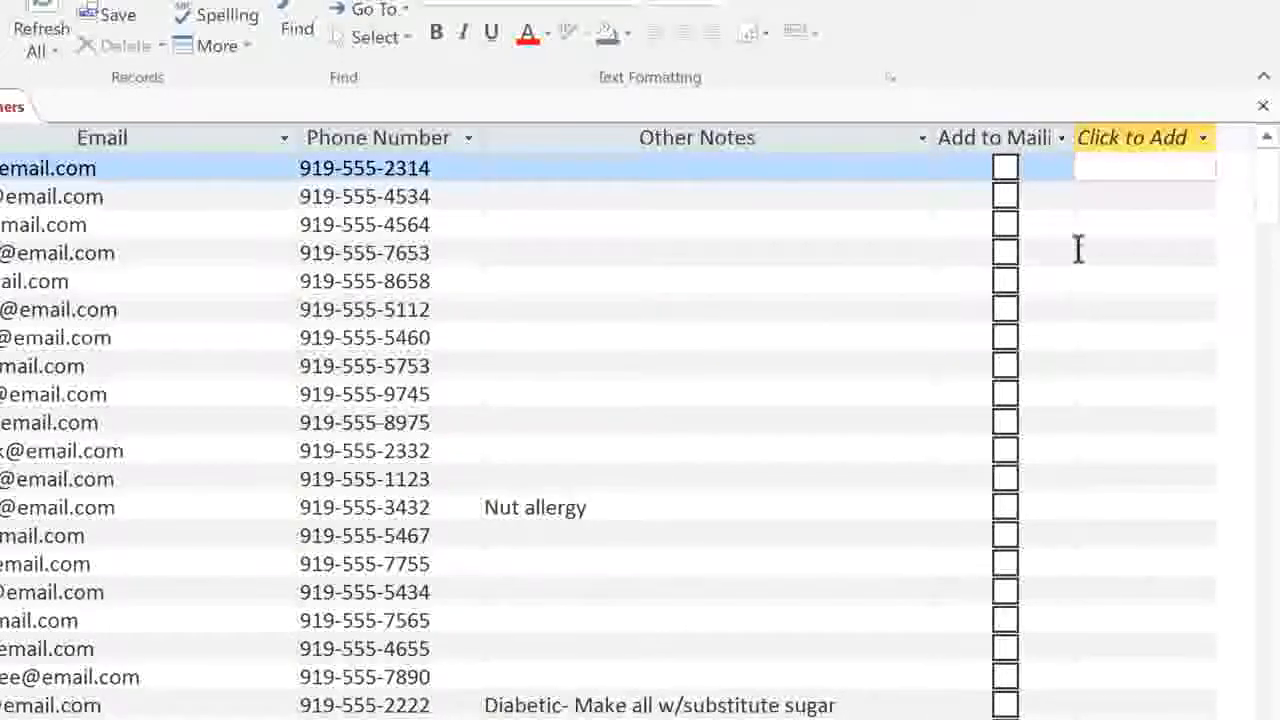
left_click_drag(1075, 138, 1176, 142)
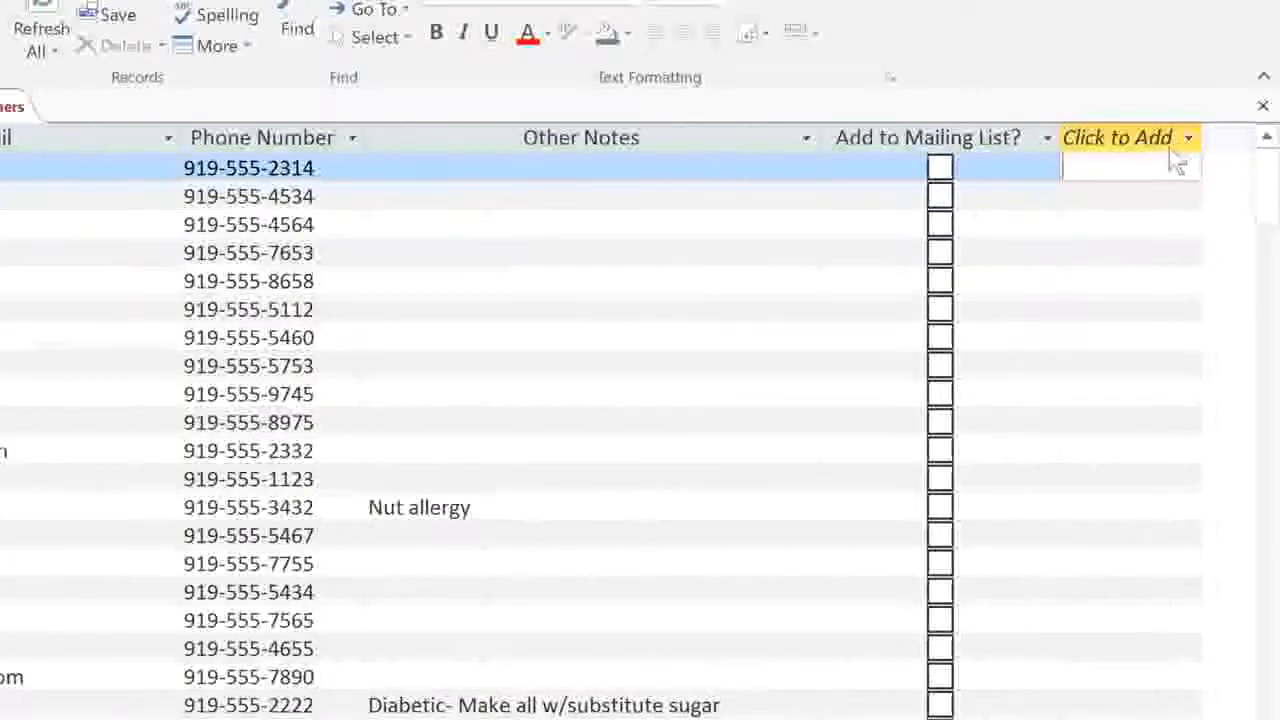
Tick Add to Mailing List? for the second and third records and move the field between Email and Phone Number
left_click(941, 197)
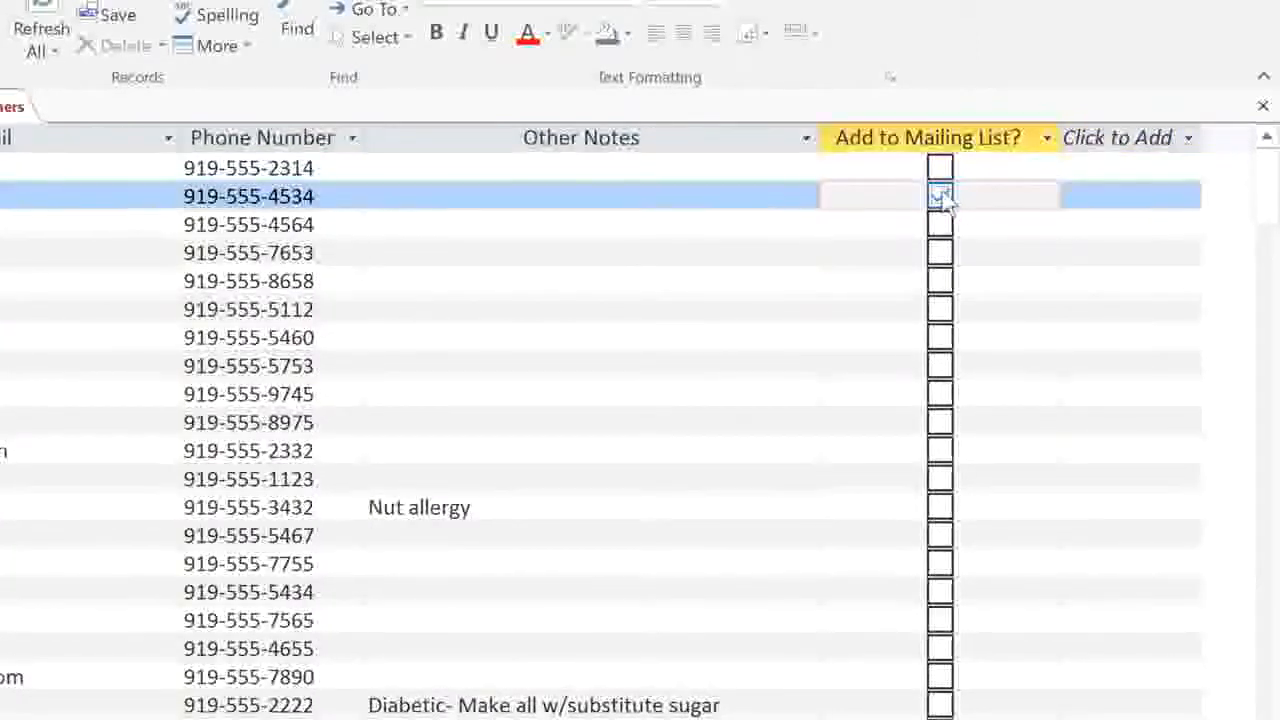
left_click(941, 225)
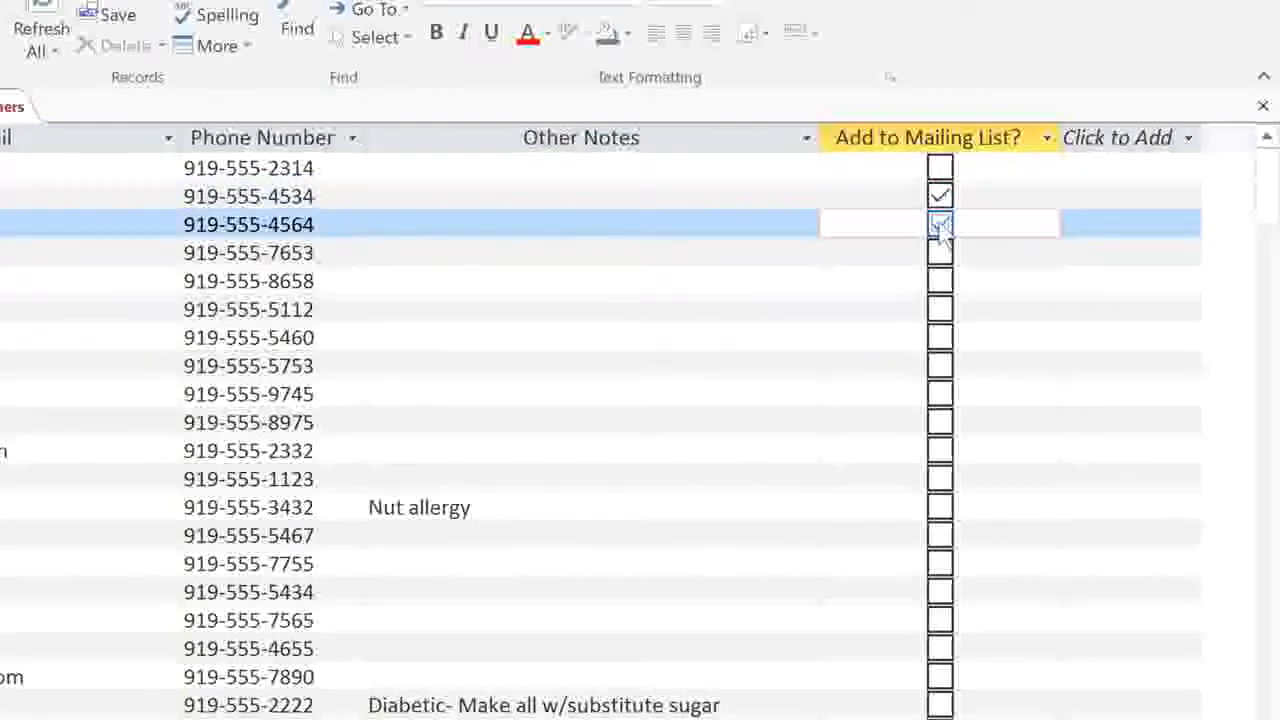
left_click(948, 140)
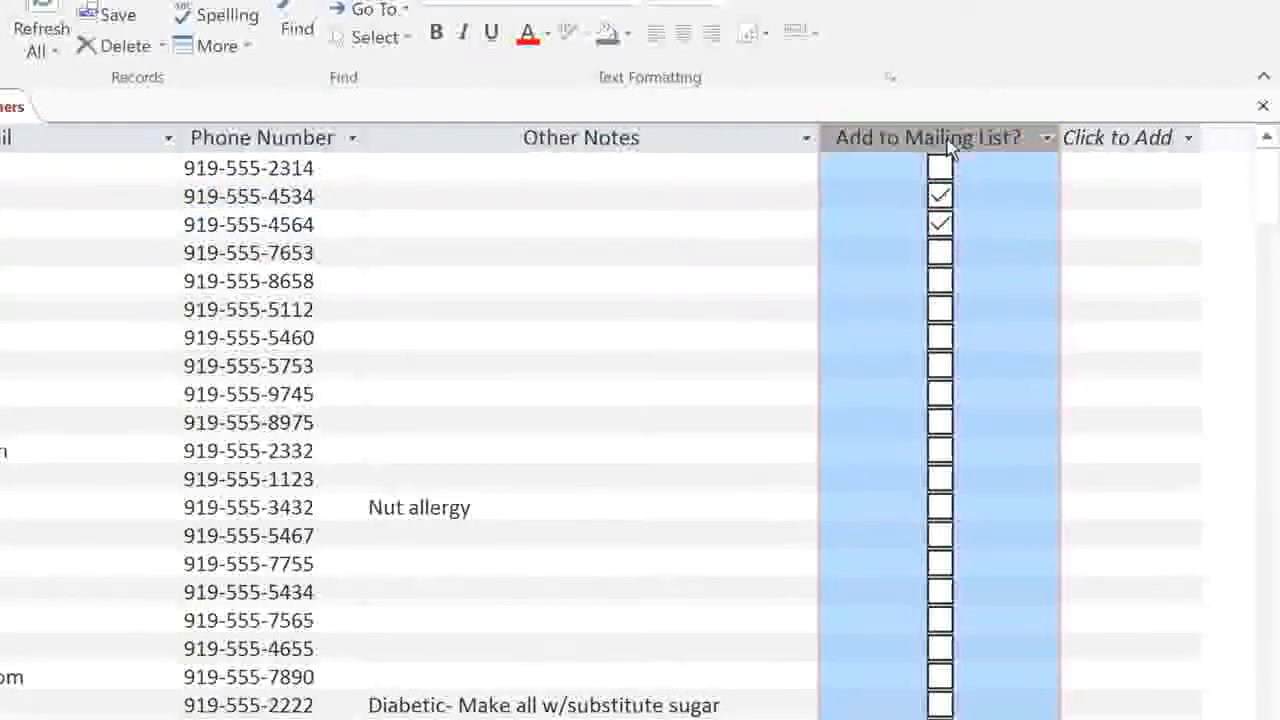
left_click_drag(948, 140, 224, 145)
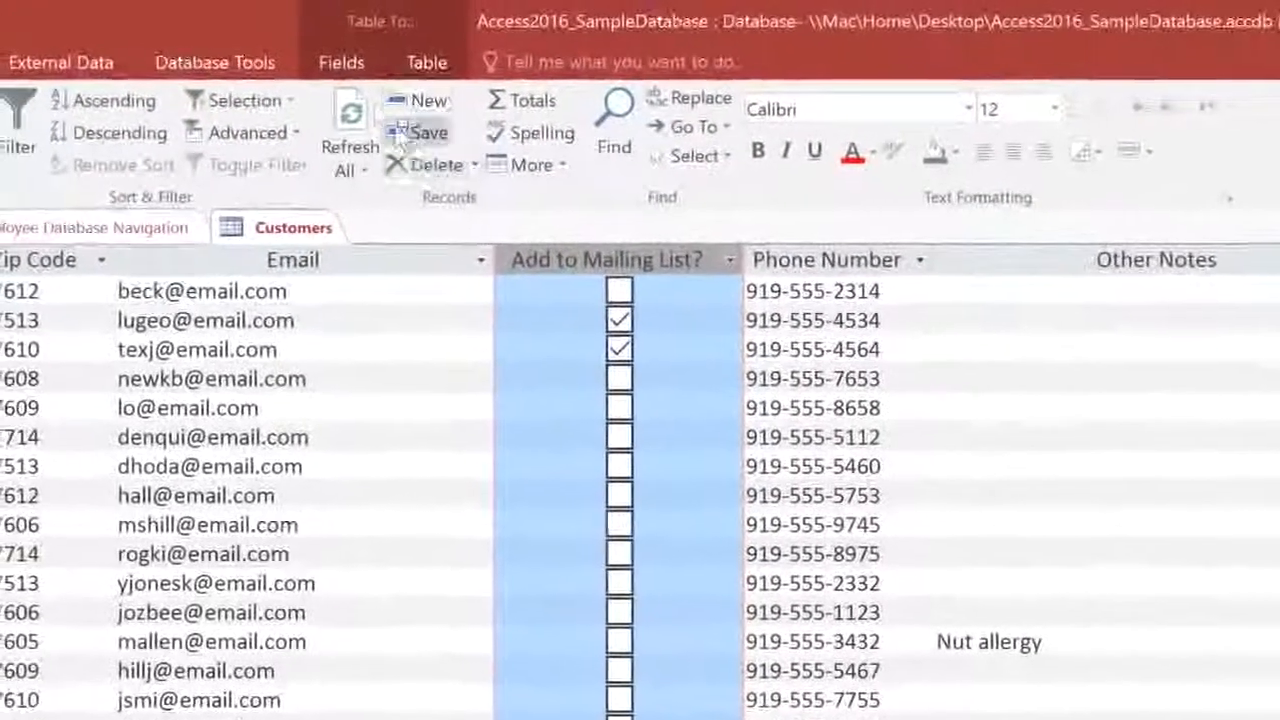
Change the data type of the Add to Mailing List? field to Short Text
left_click(350, 68)
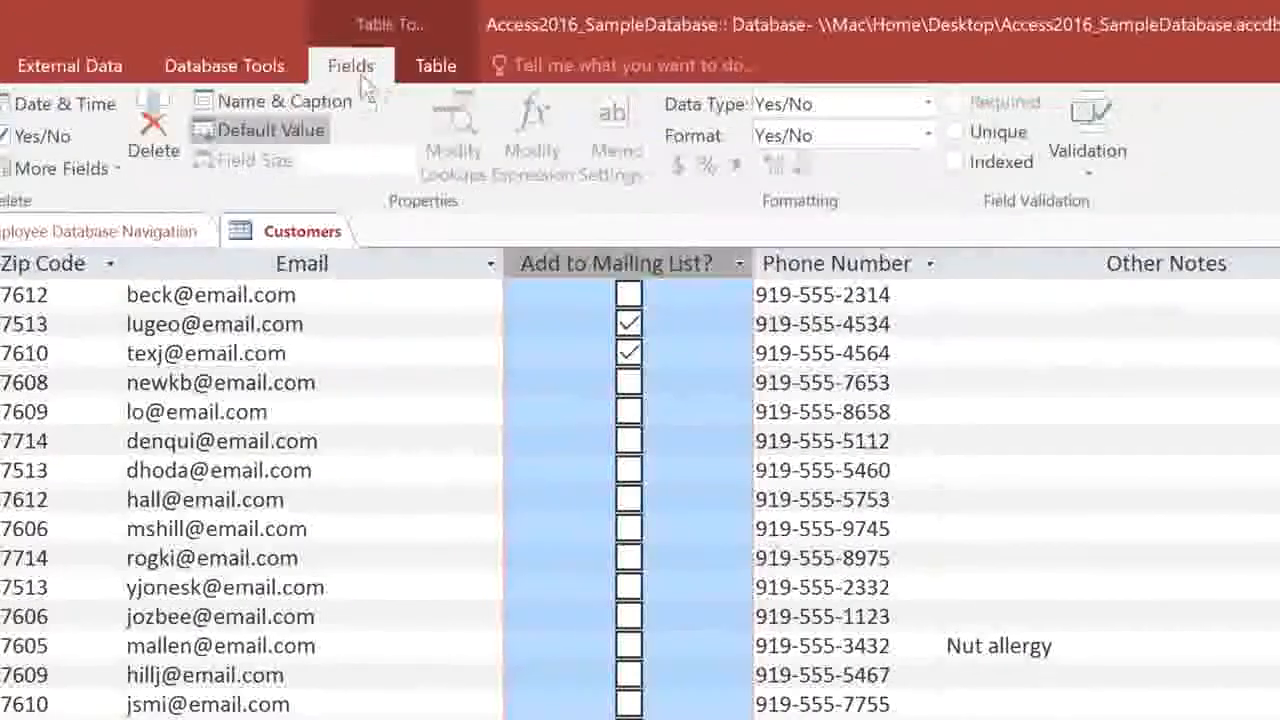
left_click(926, 100)
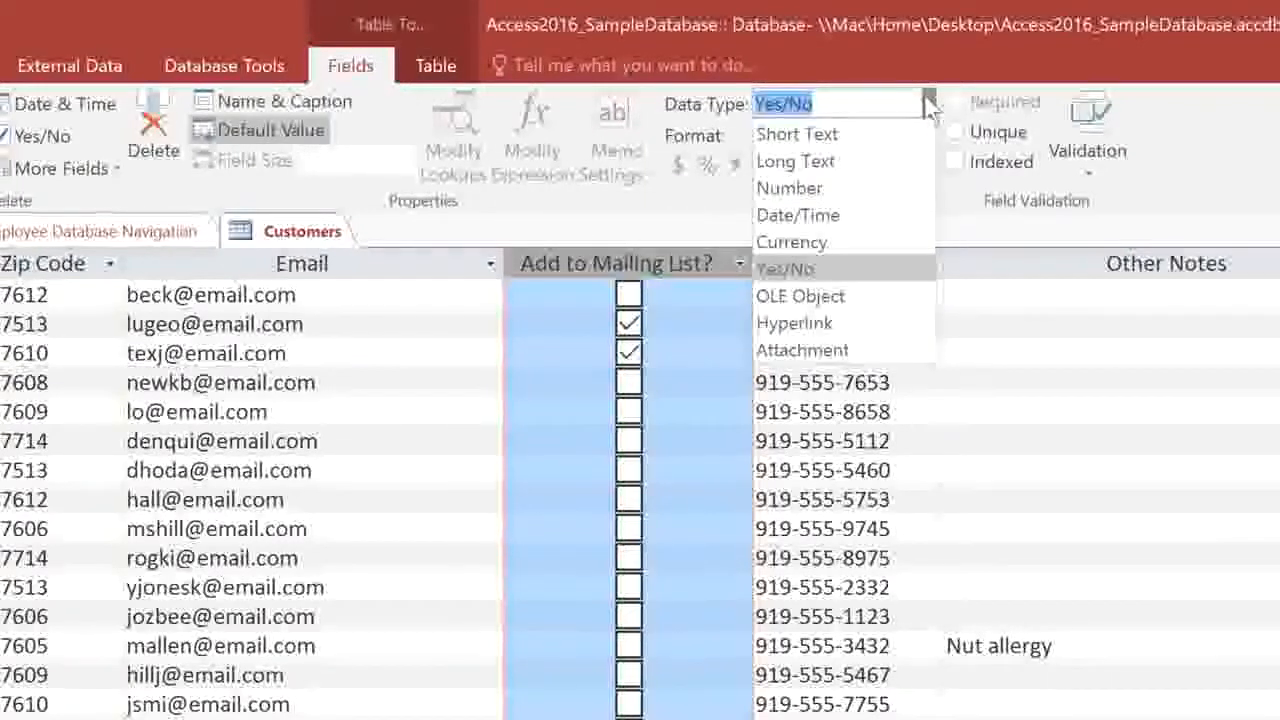
left_click(864, 130)
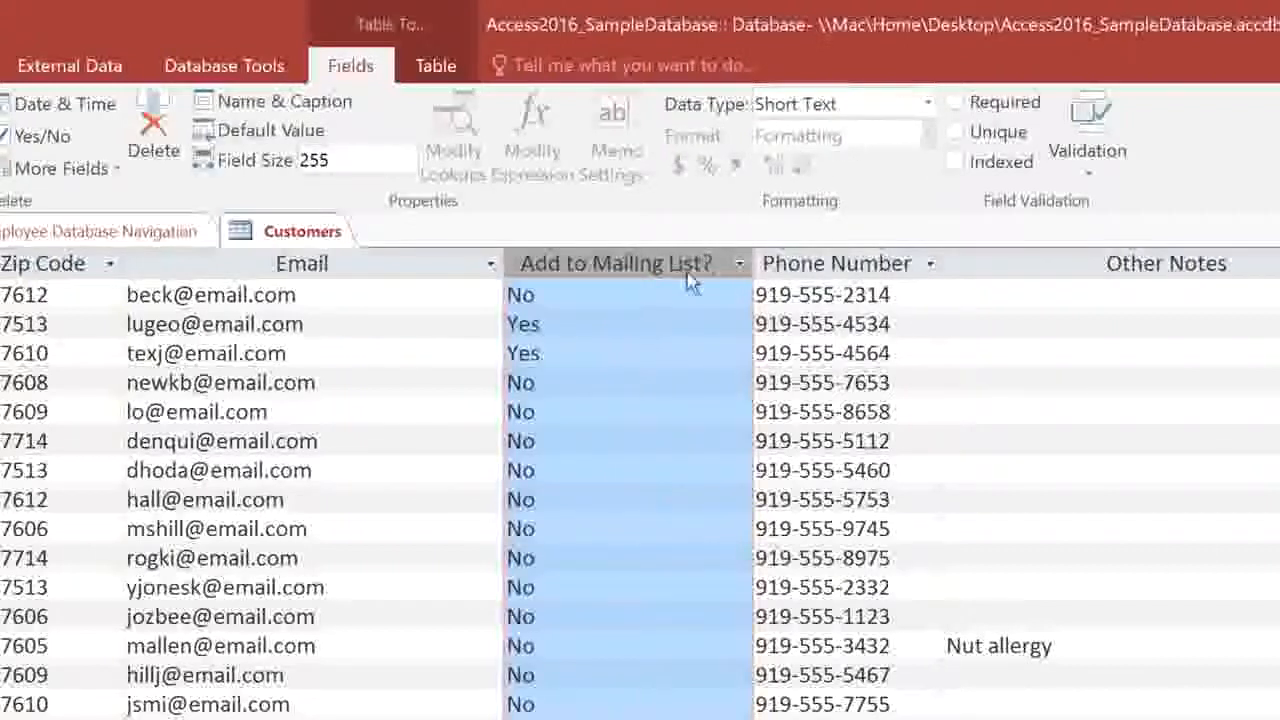
Extend the second record's mailing list entry to "Yes - weekly newsletter" and the third's to "Yes - special events only"
left_click(659, 314)
type("- ")
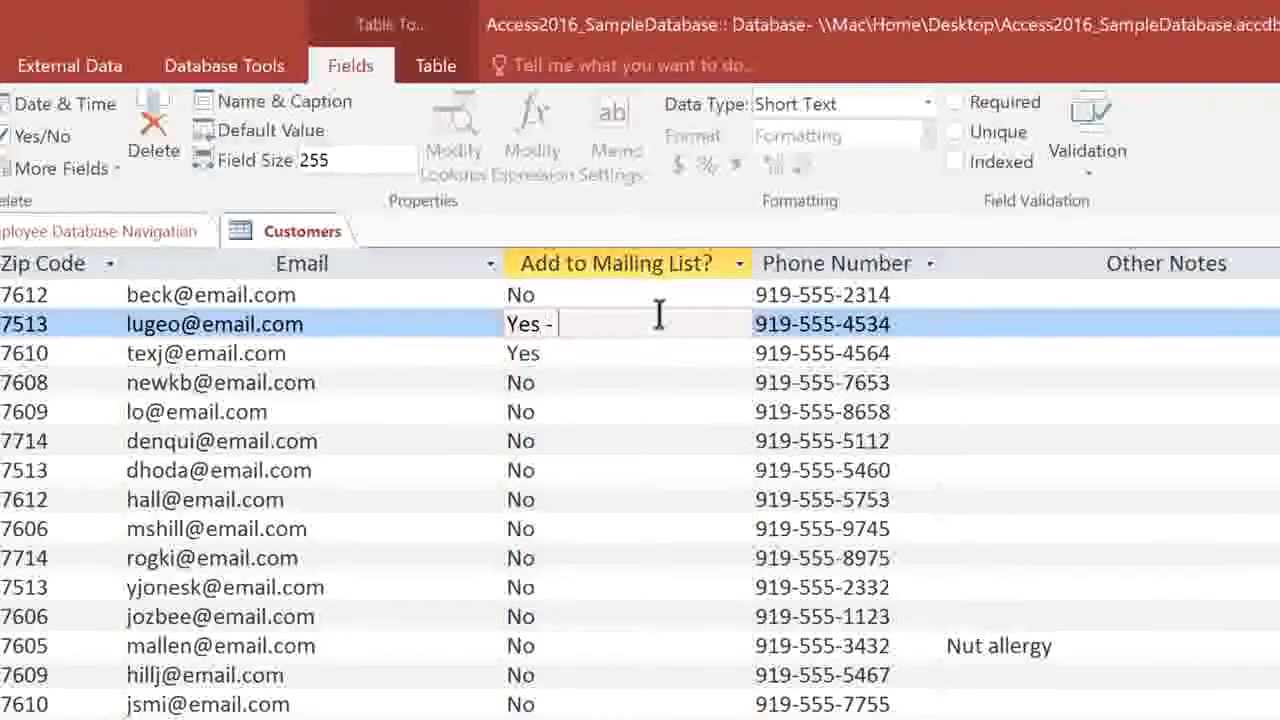
type("weekly newsletter")
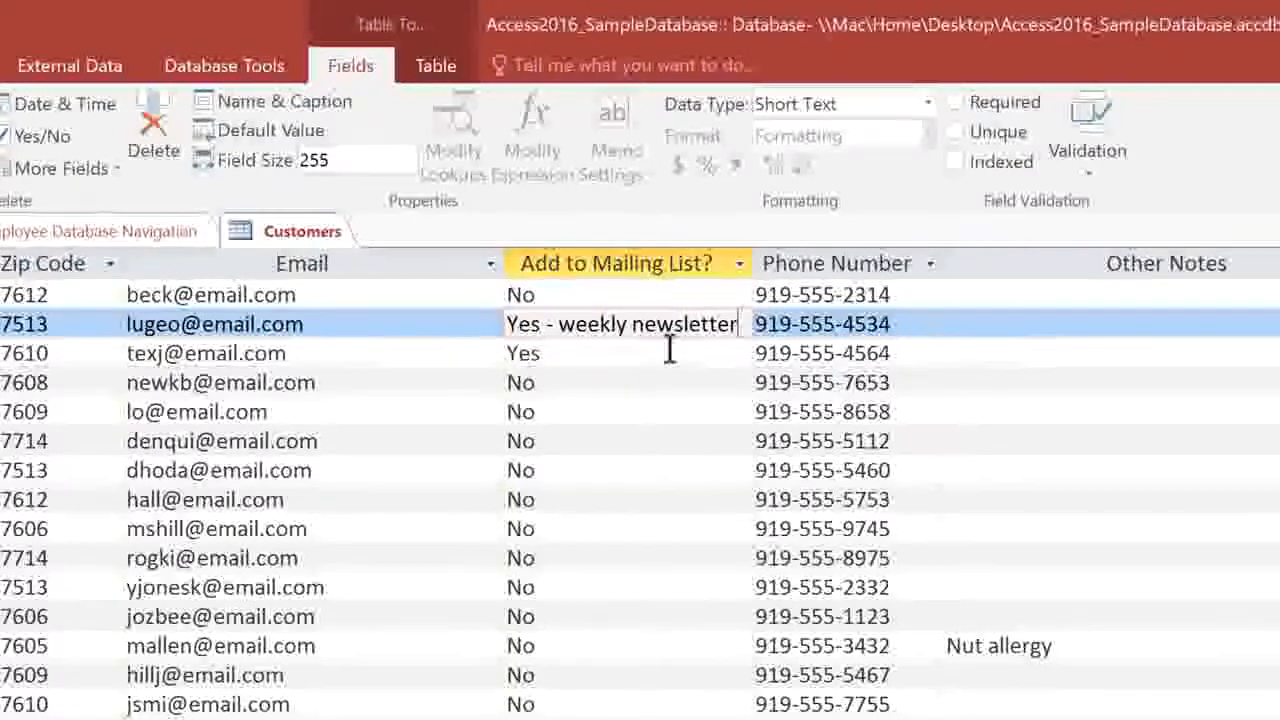
left_click(669, 348)
type("- special events")
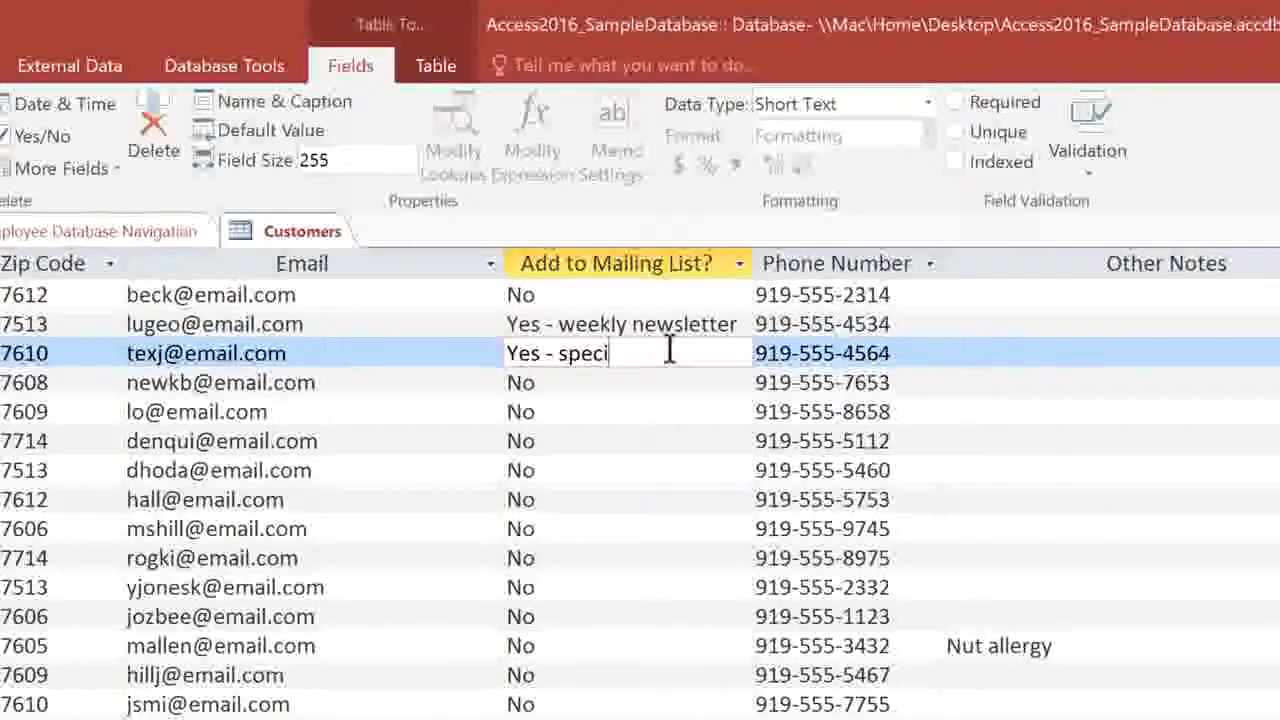
type(" only")
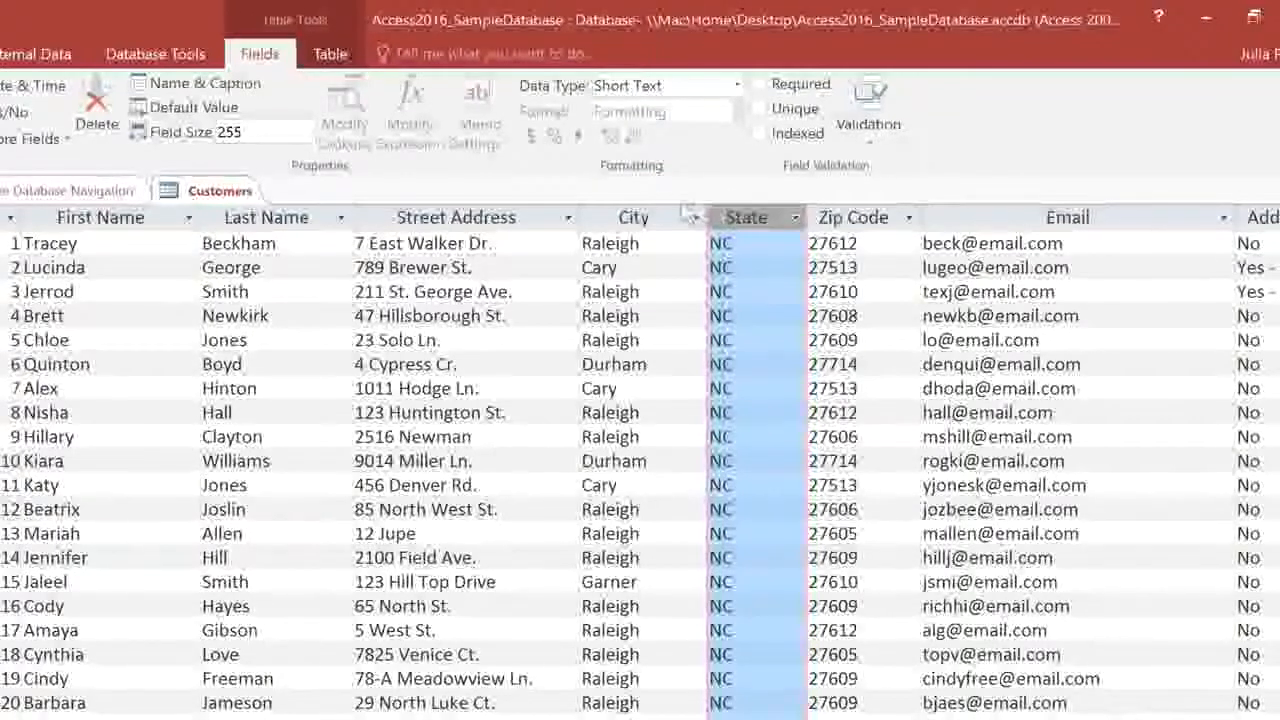
Limit the State field's size to 2 characters and accept the possible data loss
left_click(258, 131)
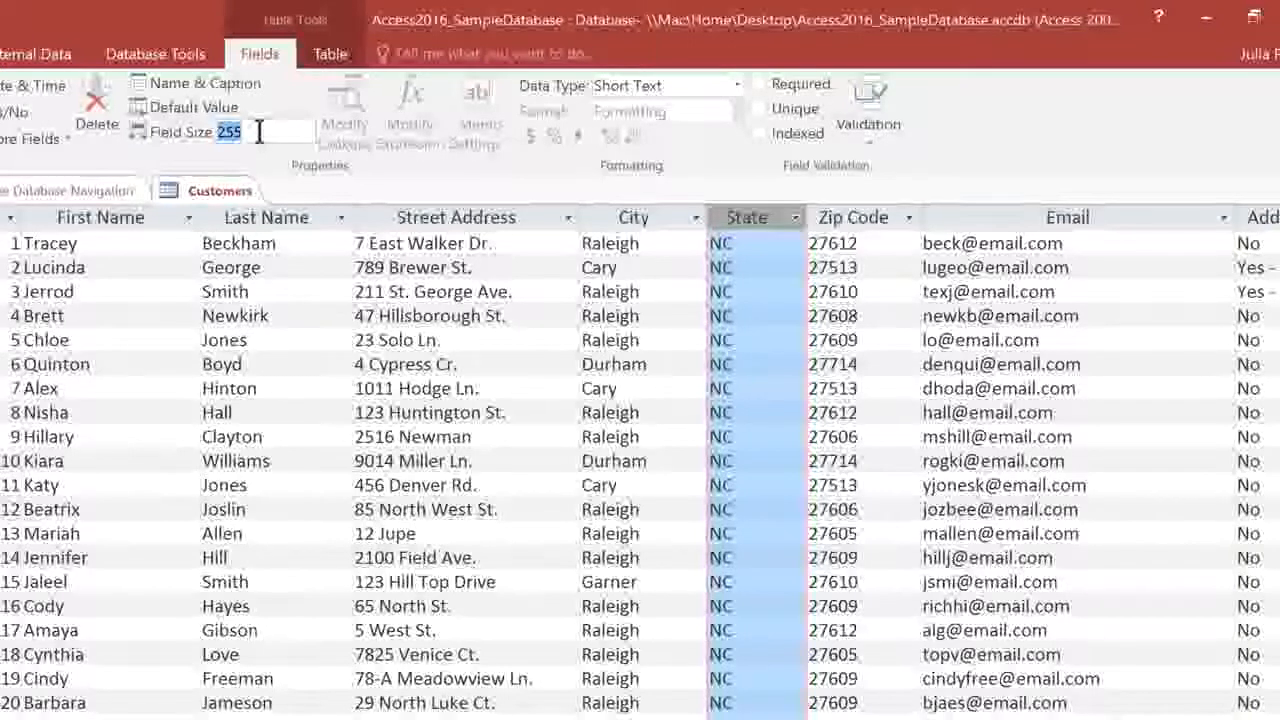
type("2")
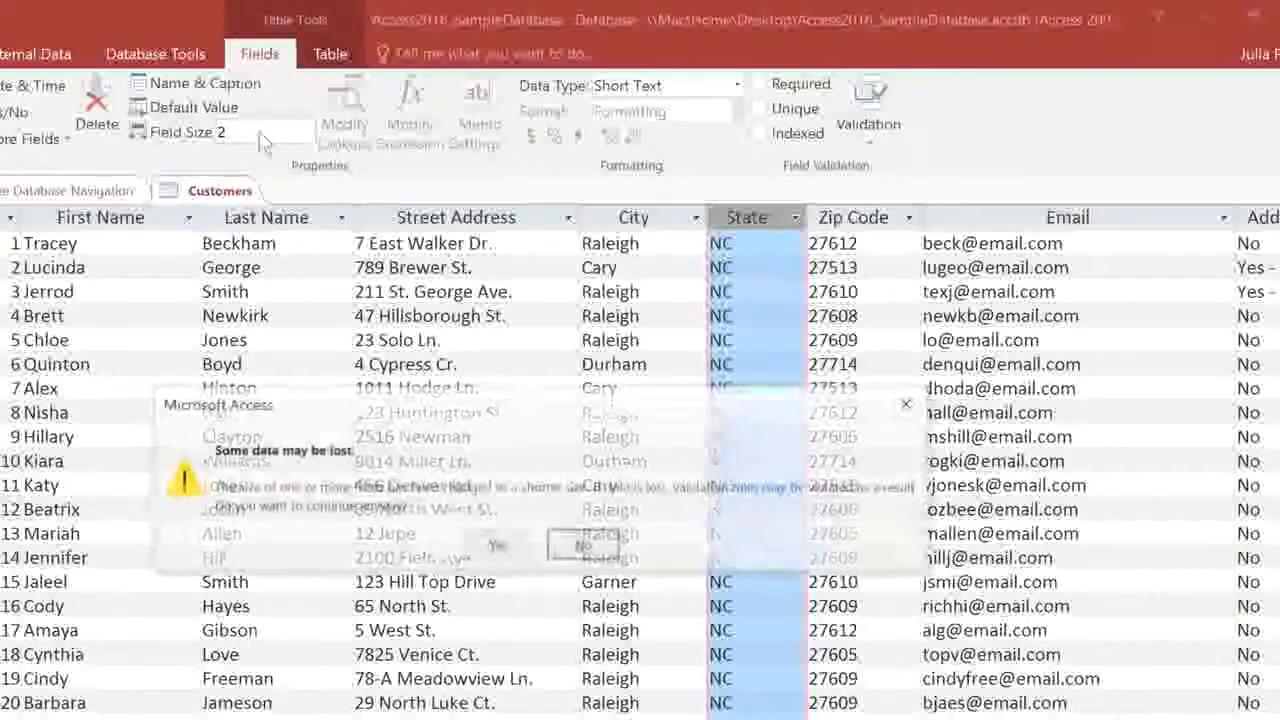
key("Return")
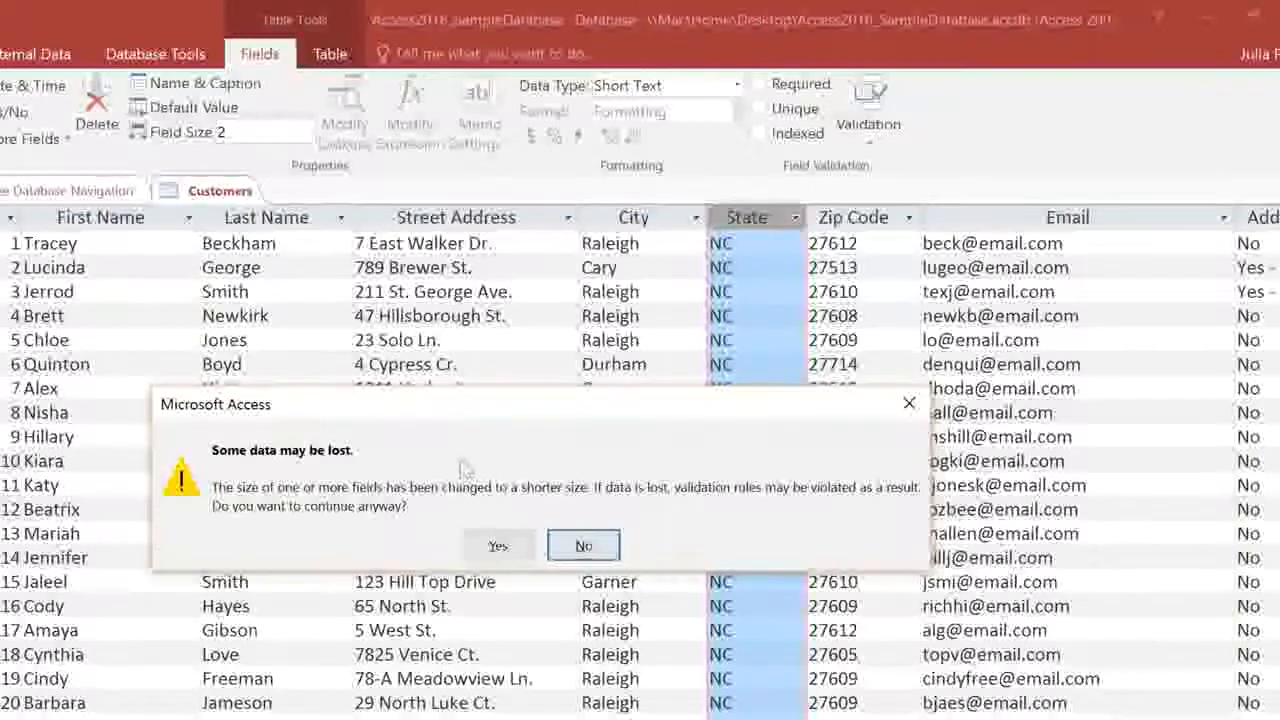
left_click(497, 545)
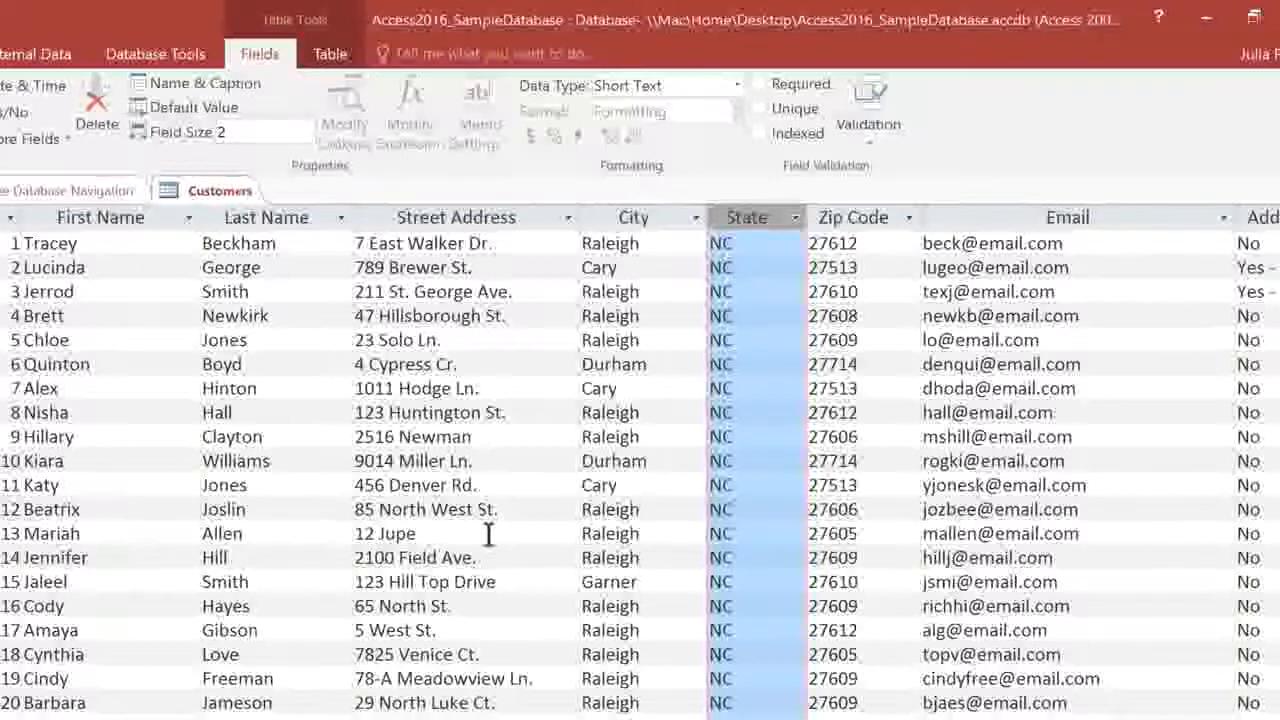
Give the State field a field validation rule listing all two-letter US state codes joined by Or, from "AL" Or "AK" through "WY"
left_click(855, 104)
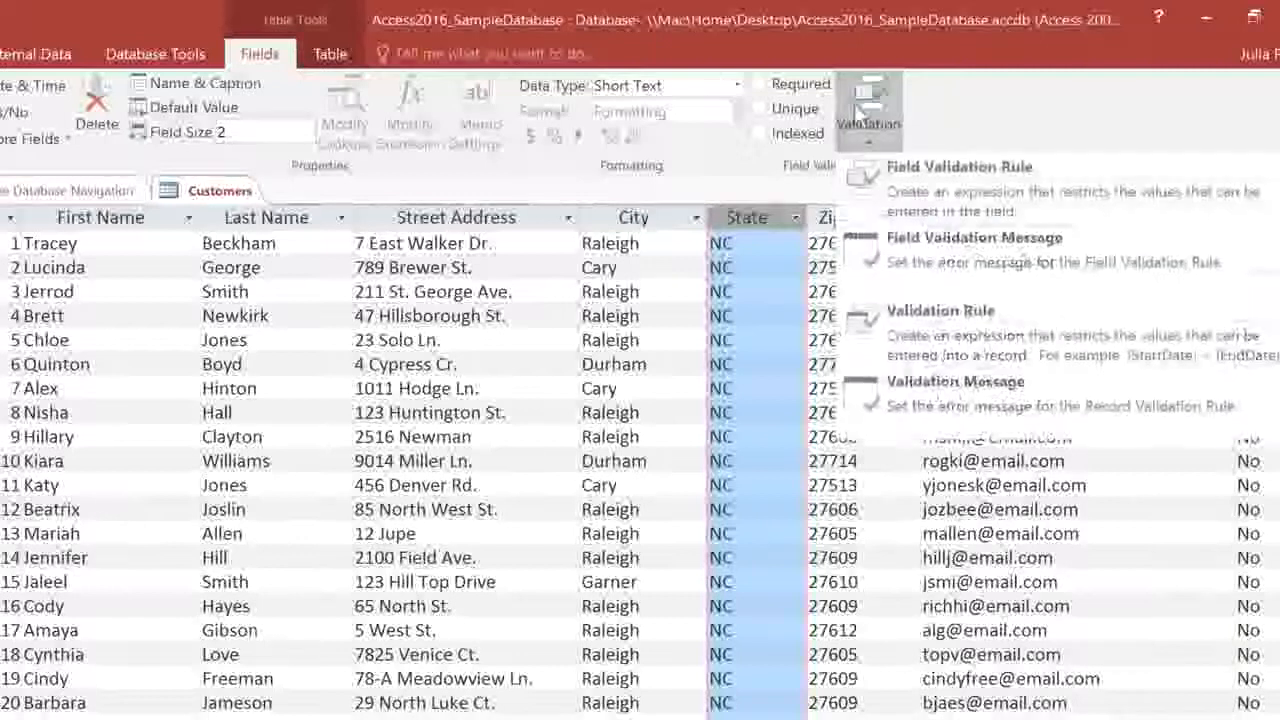
left_click(858, 178)
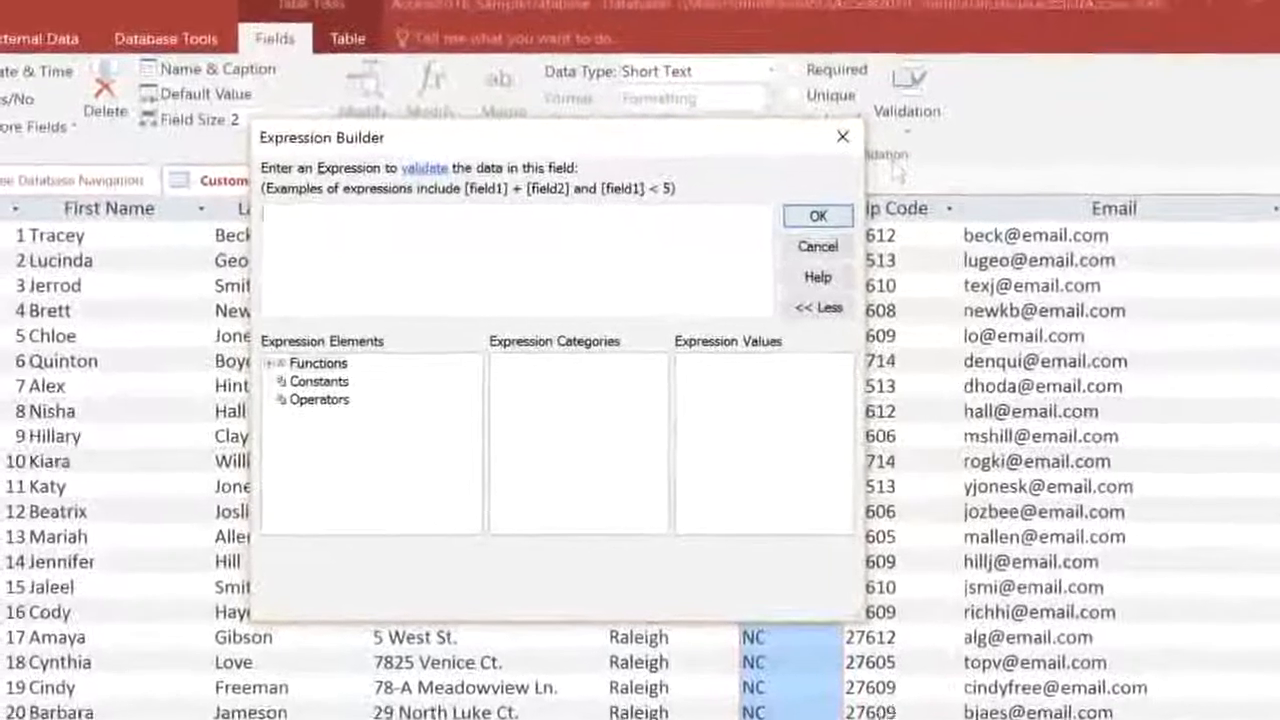
type("\"AL\"")
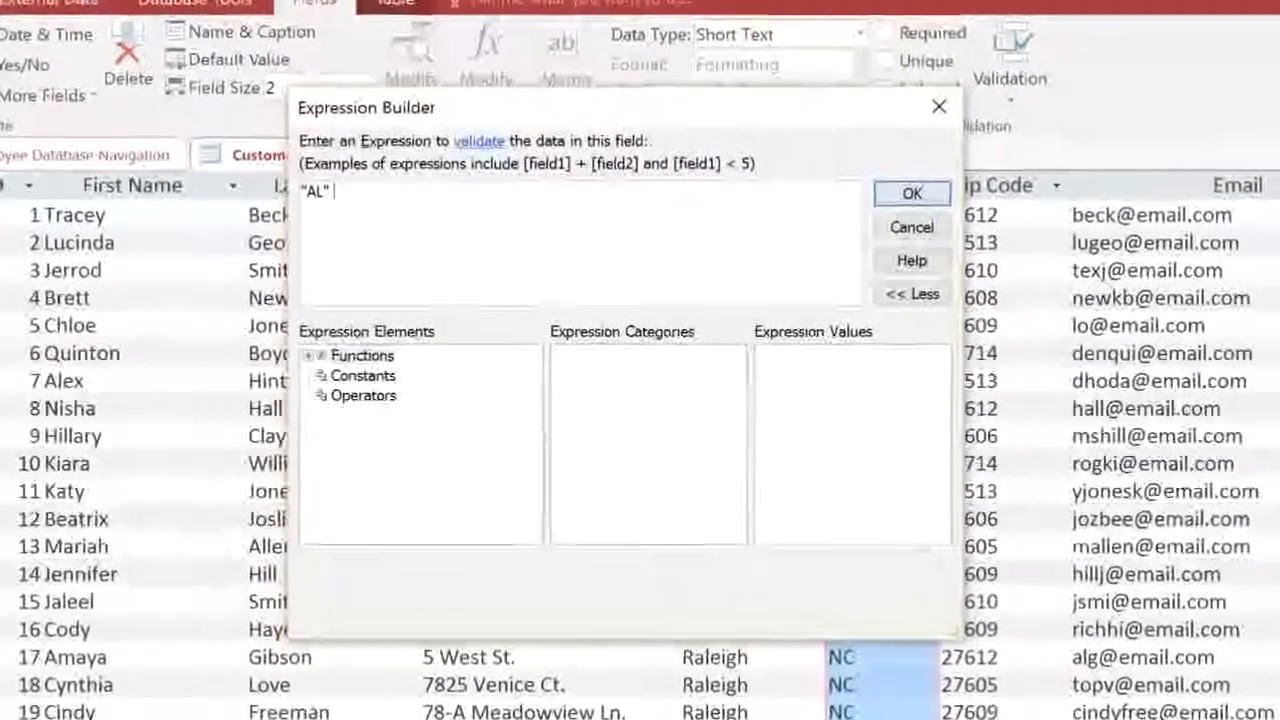
type(" Or \"AK\"")
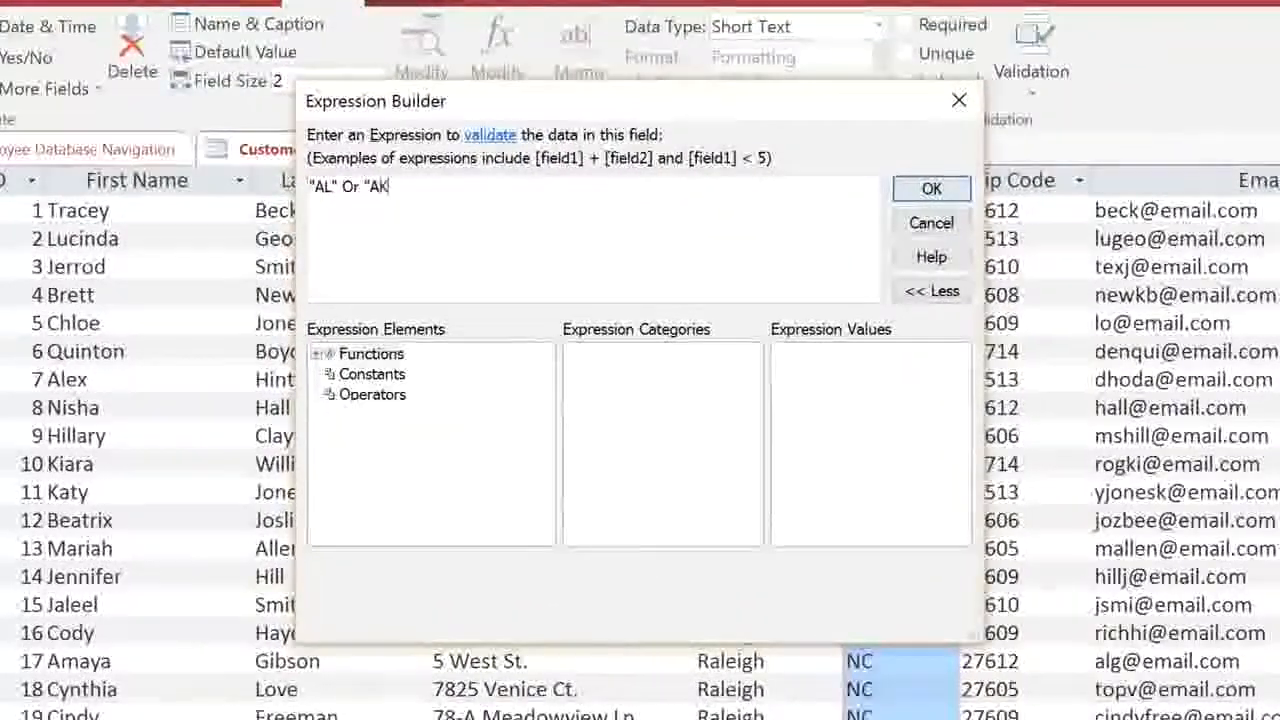
type(" Or")
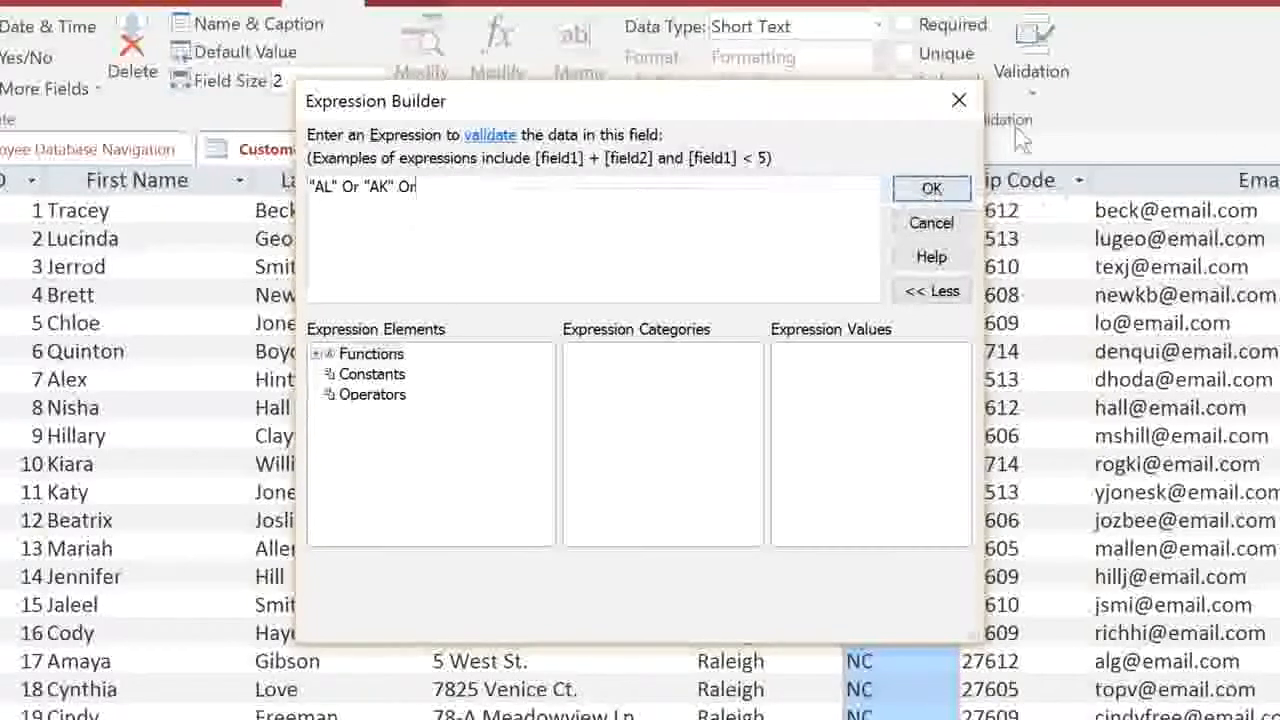
type("Z\"")
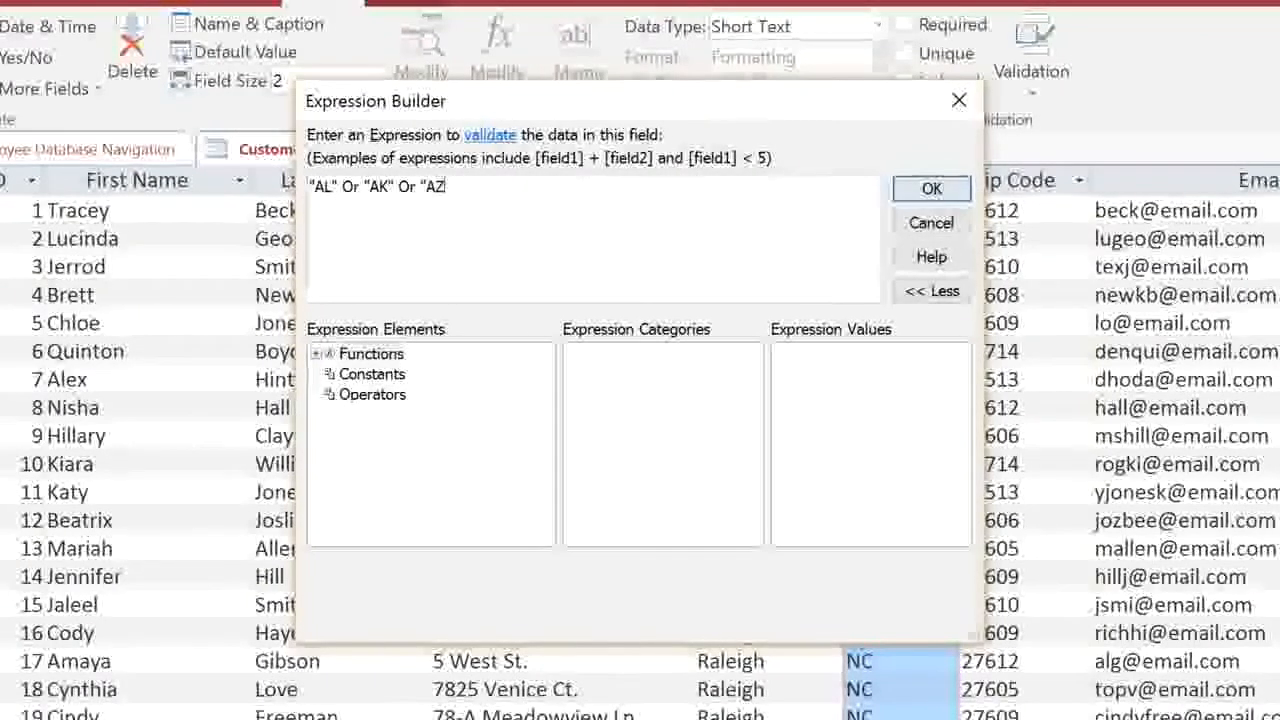
type(" Or \"AR\" Or \"CO\" Or \"CA\" Or \"CT\" Or \"DE\" Or \"DC\" Or \"FL\" Or \"GA\" Or \"HI\" Or \"ID\" Or \"IL\" Or \"IN\" Or \"IA\" Or \"KS\" Or \"KY\" Or \"LA\" Or \"ME\" Or \"MD\" Or \"MA\" Or \"MI\" Or \"MN\" Or \"MS\" Or \"MO\" Or \"MT\" Or \"NE\" Or \"NV\" Or \"NH\" Or \"NJ\" Or \"NM\" Or \"NY\" Or \"NC\" Or \"ND\" Or \"OH\" Or \"OK\" Or \"OR\" Or \"PA\" Or \"RI\" Or \"SC\" Or \"SD\" Or \"TN\" Or \"TX\" Or \"VT\" Or \"UT\" Or \"VA\" Or \"WA\" Or \"WV\" Or \"WI\" Or \"WY\"")
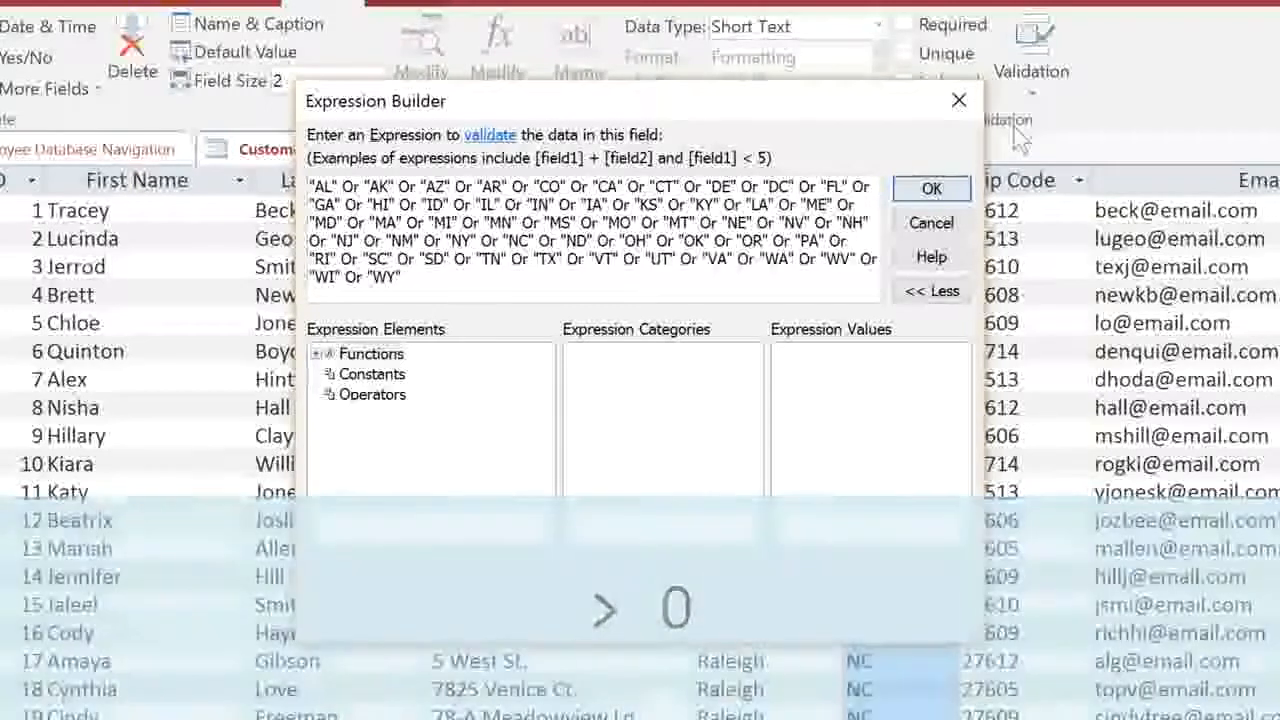
left_click(931, 190)
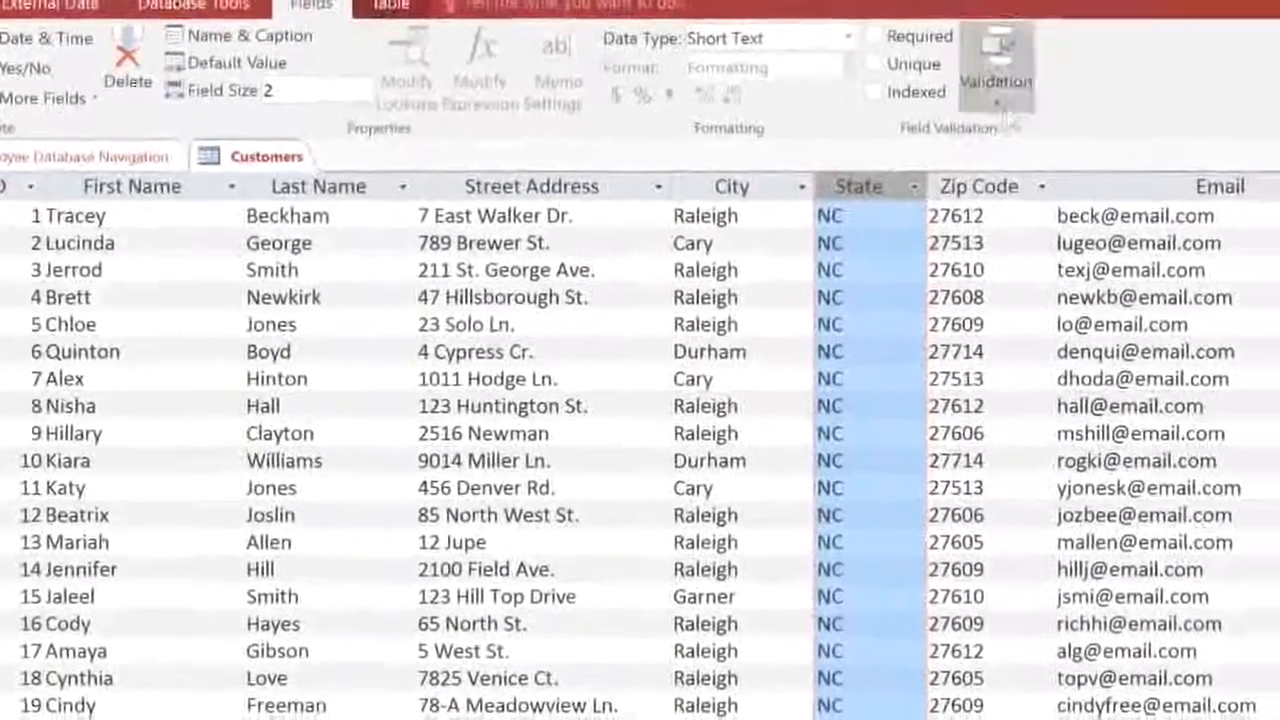
Set the State field's validation message to "Must be a US state. Enter 2-letter postal abbreviation only."
left_click(998, 92)
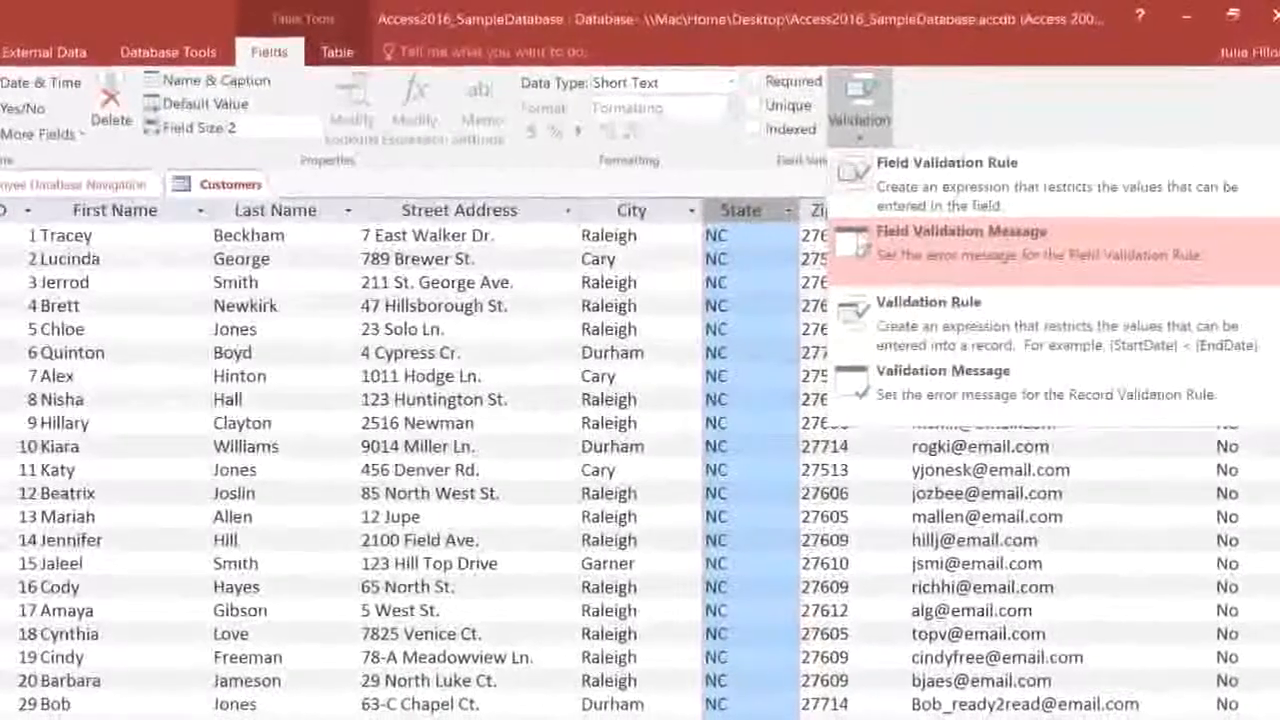
left_click(862, 243)
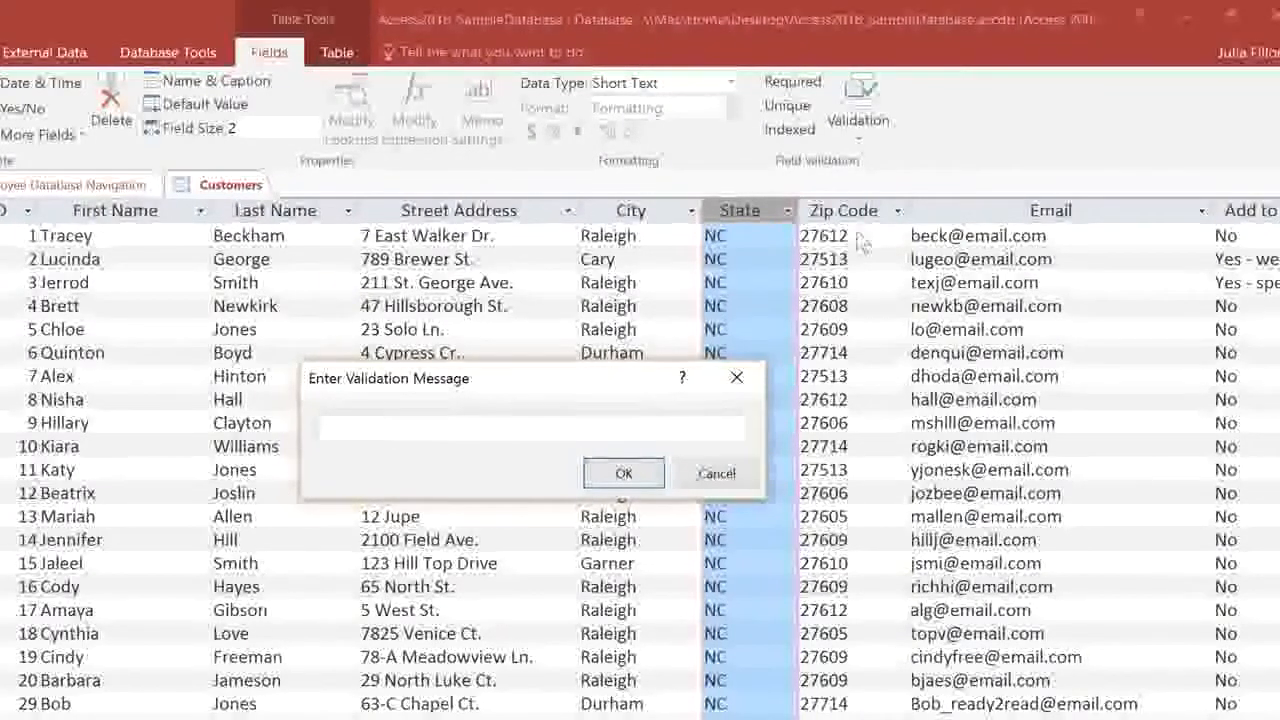
type("Must be")
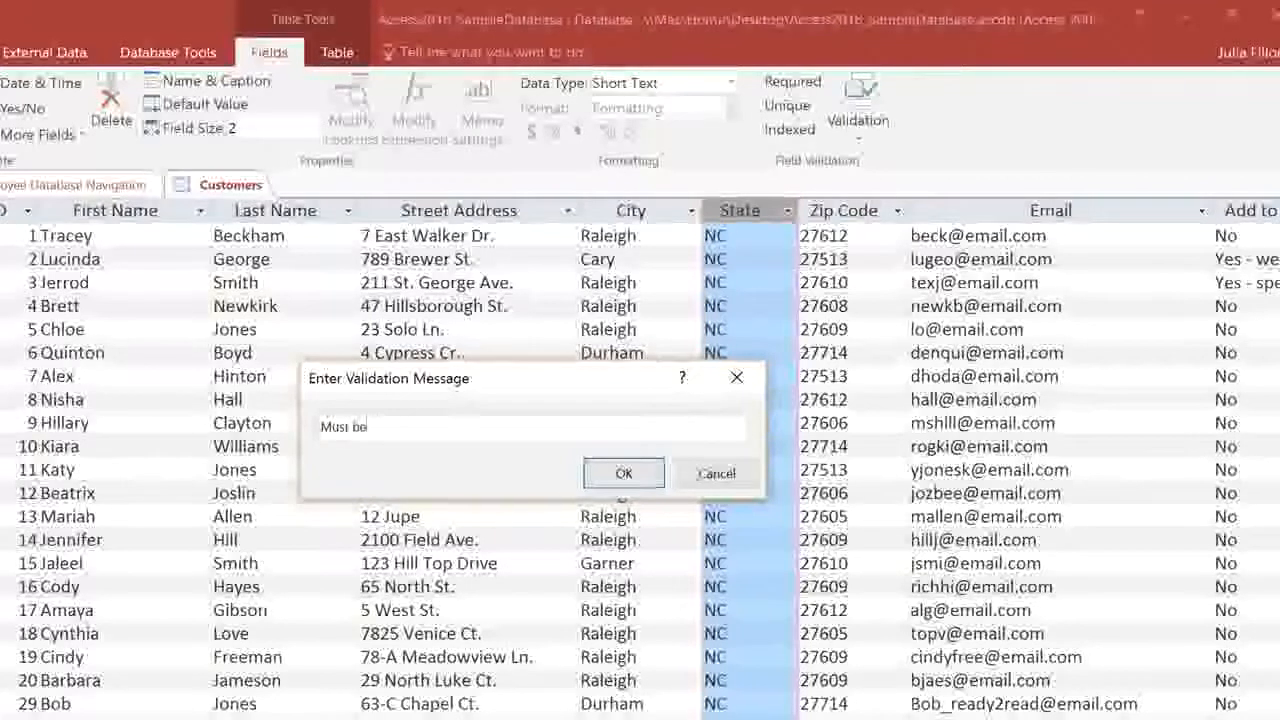
type(" a US state")
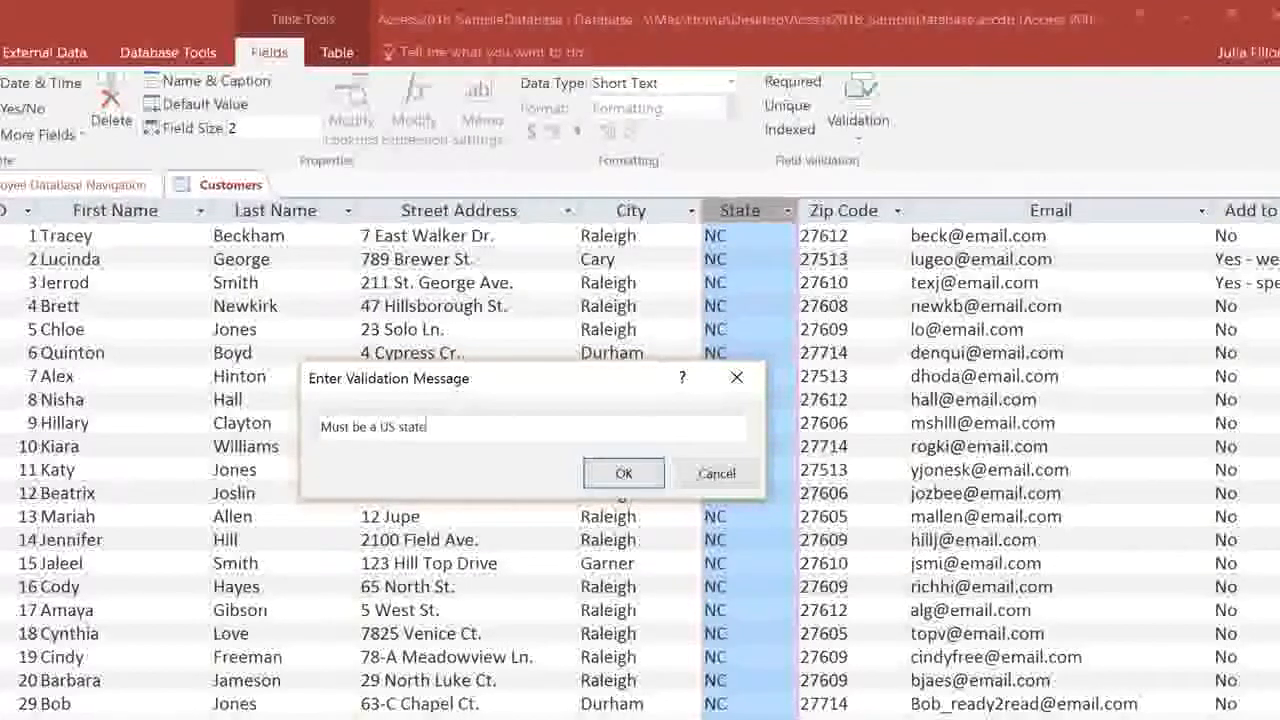
type(". Enter 2")
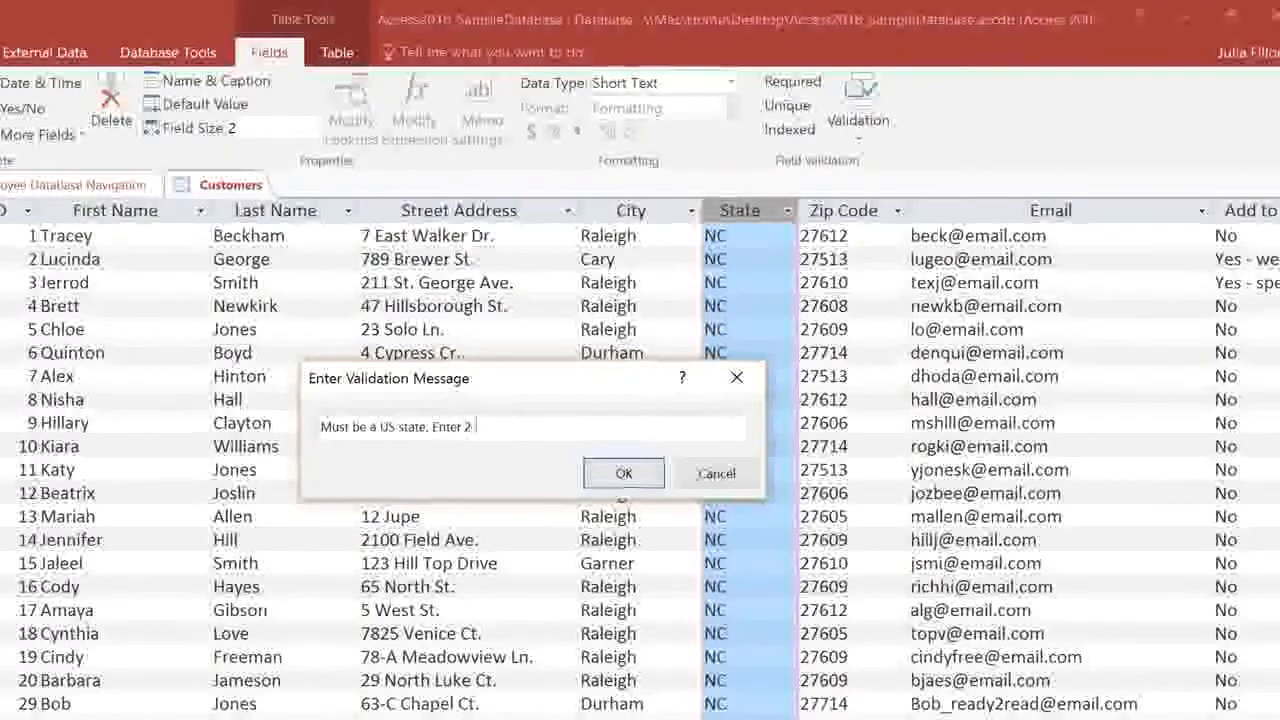
type("-letter postal ab")
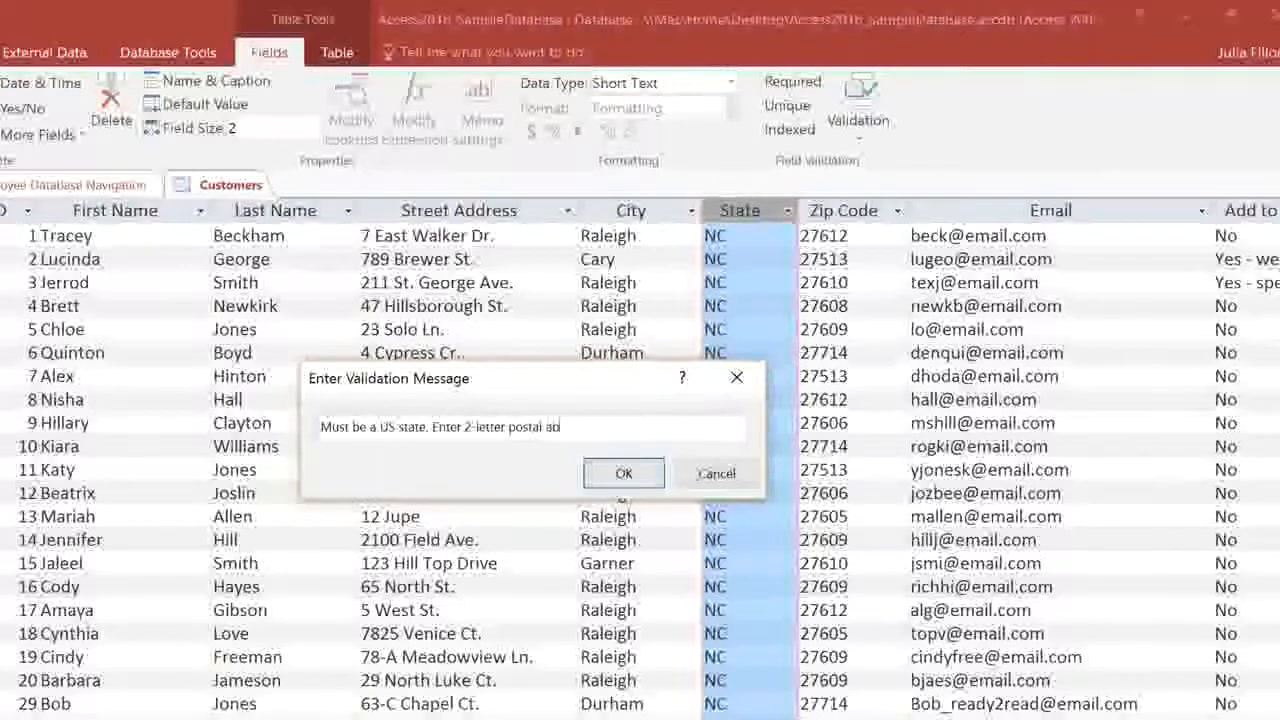
type("breviation only.")
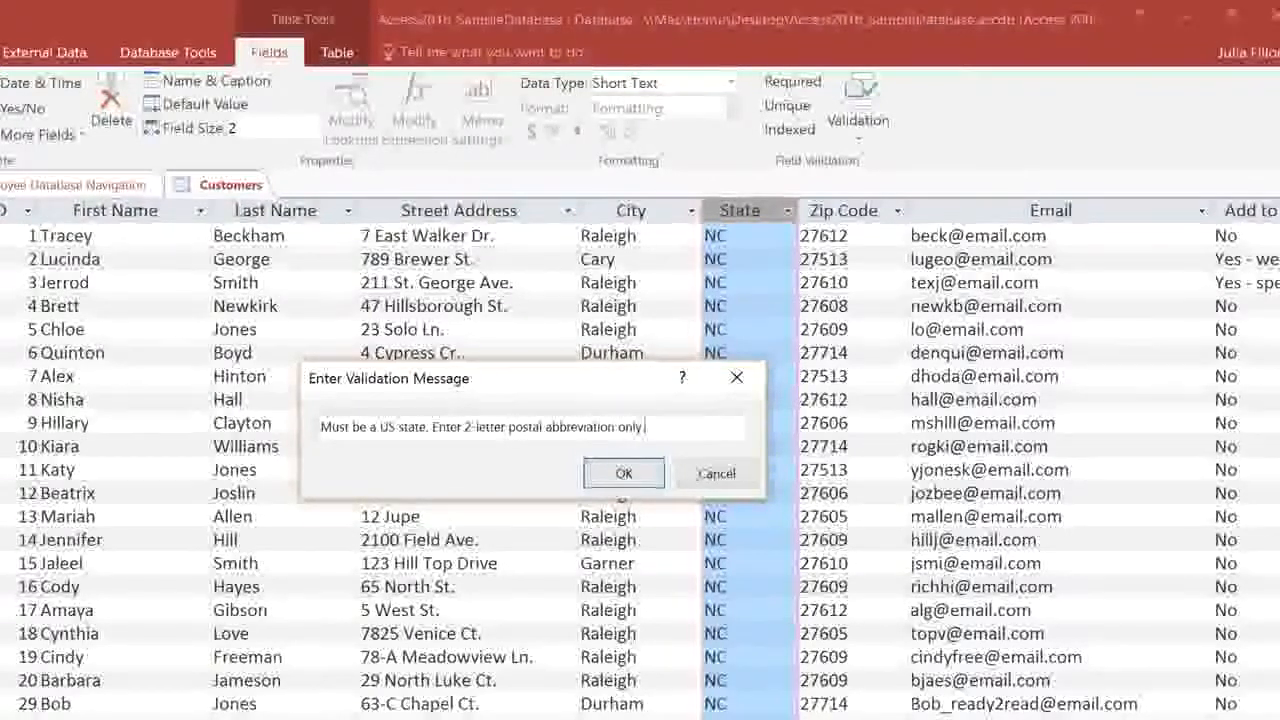
key("Return")
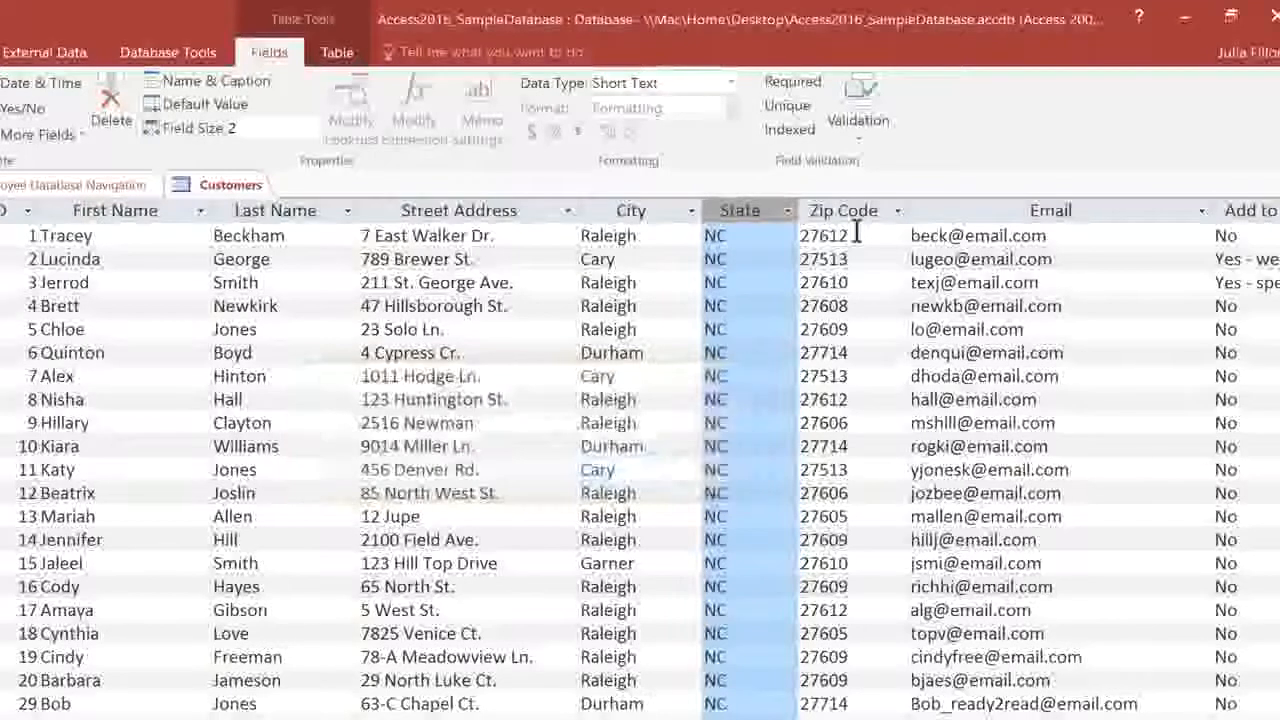